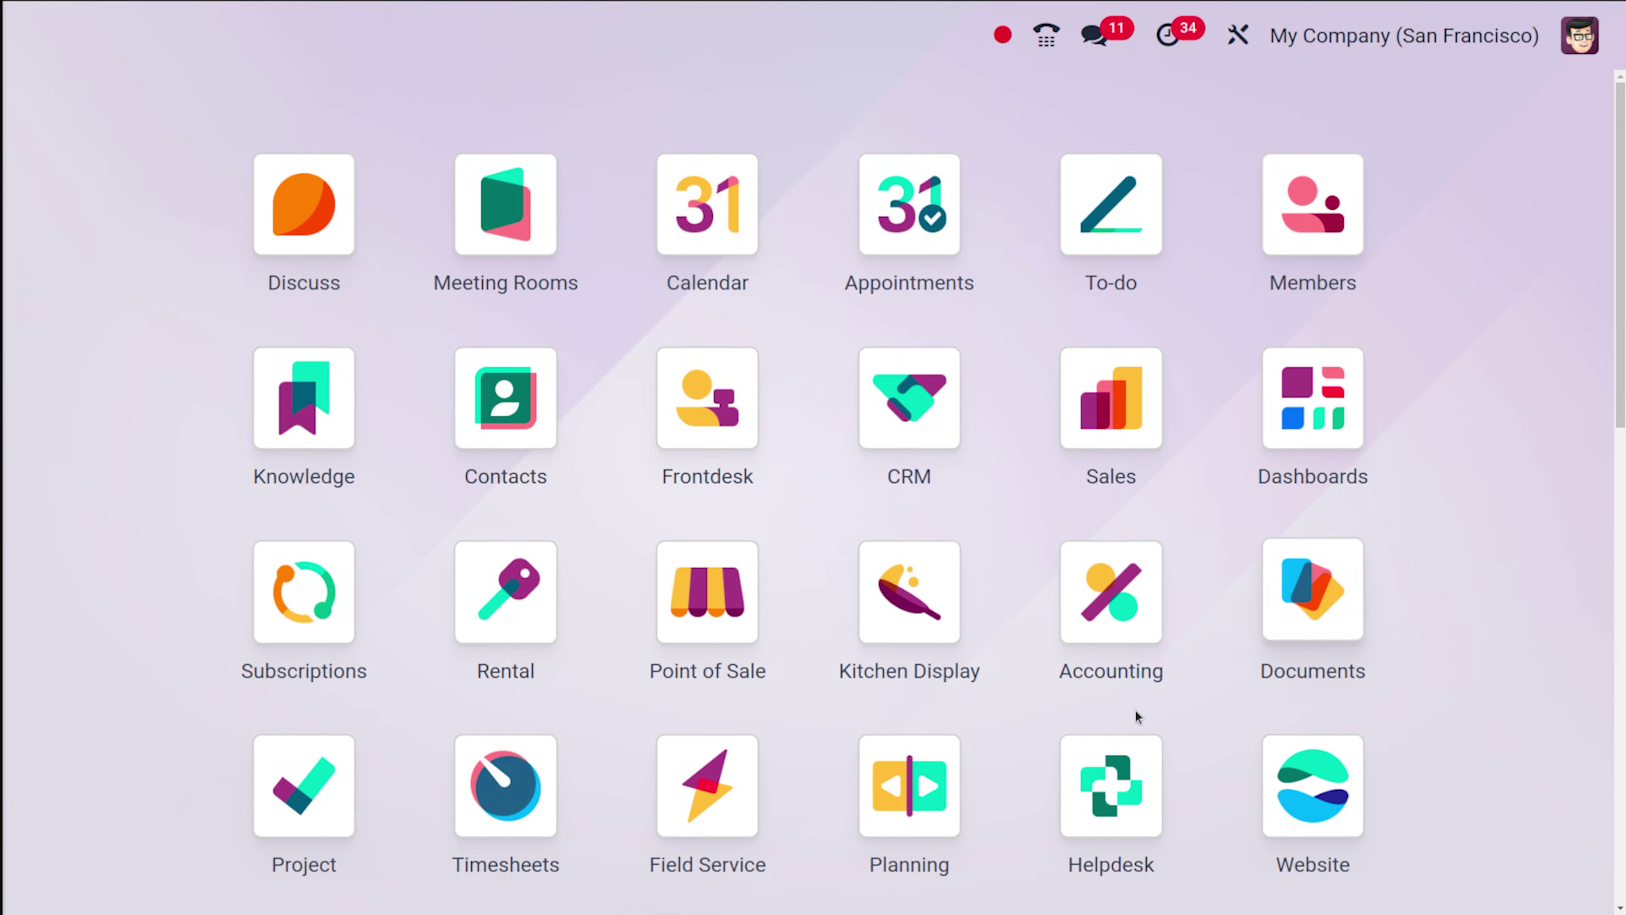
Search the apps for 'p' and highlight Purchase among the results.
type("p")
key("Down")
key("Down")
key("Down")
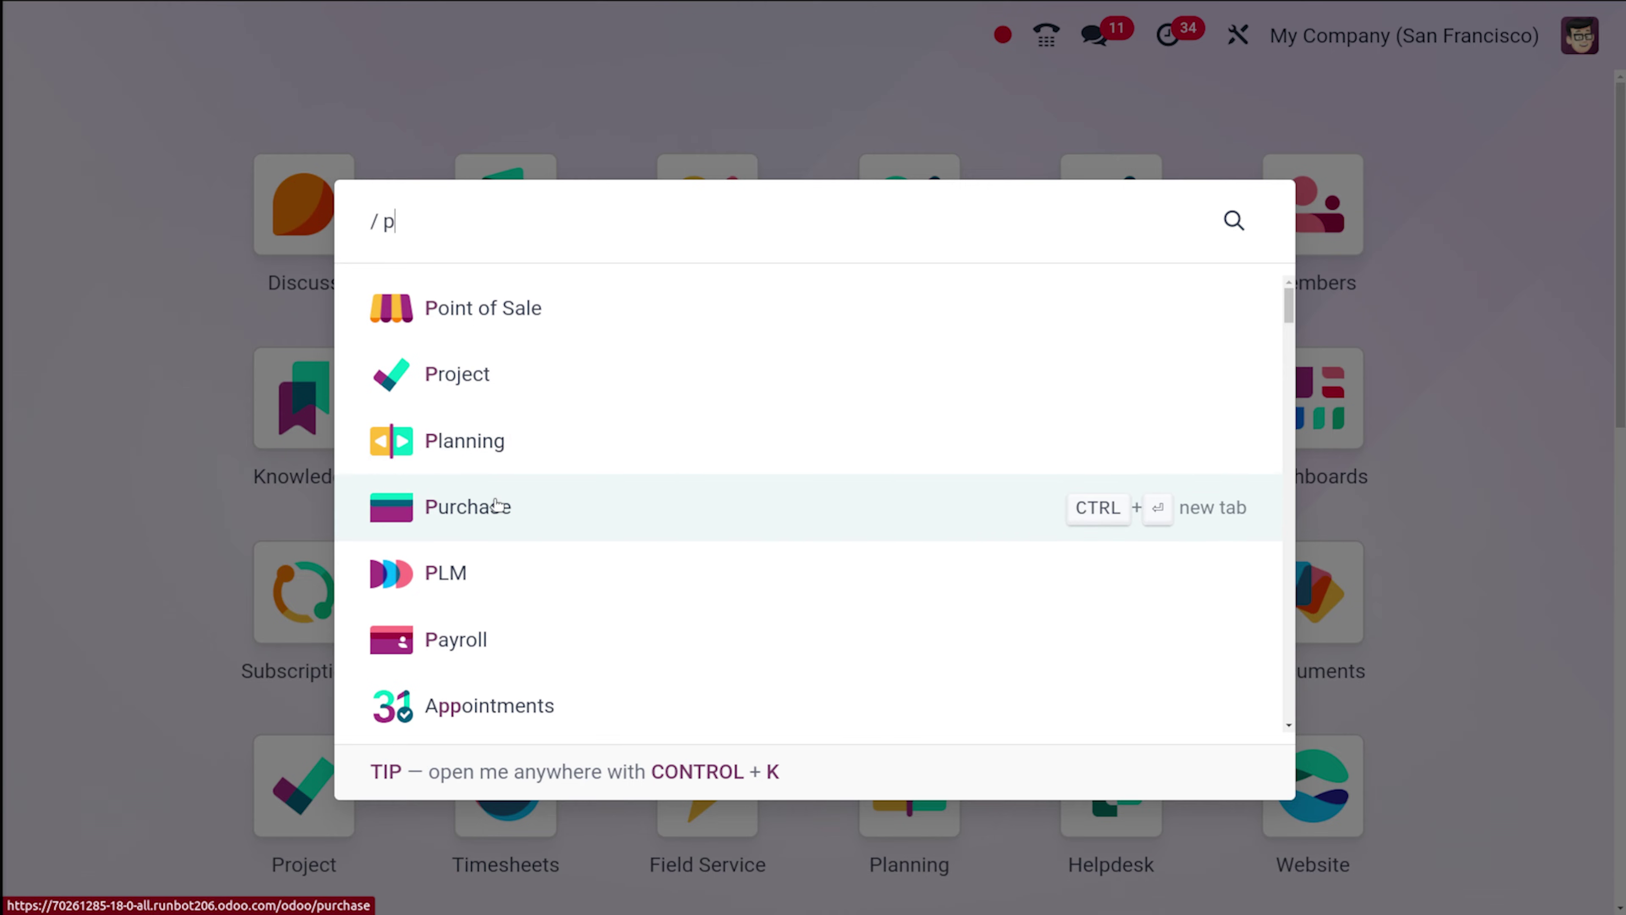
Open Purchase and go to its Configuration > Settings page.
left_click(497, 506)
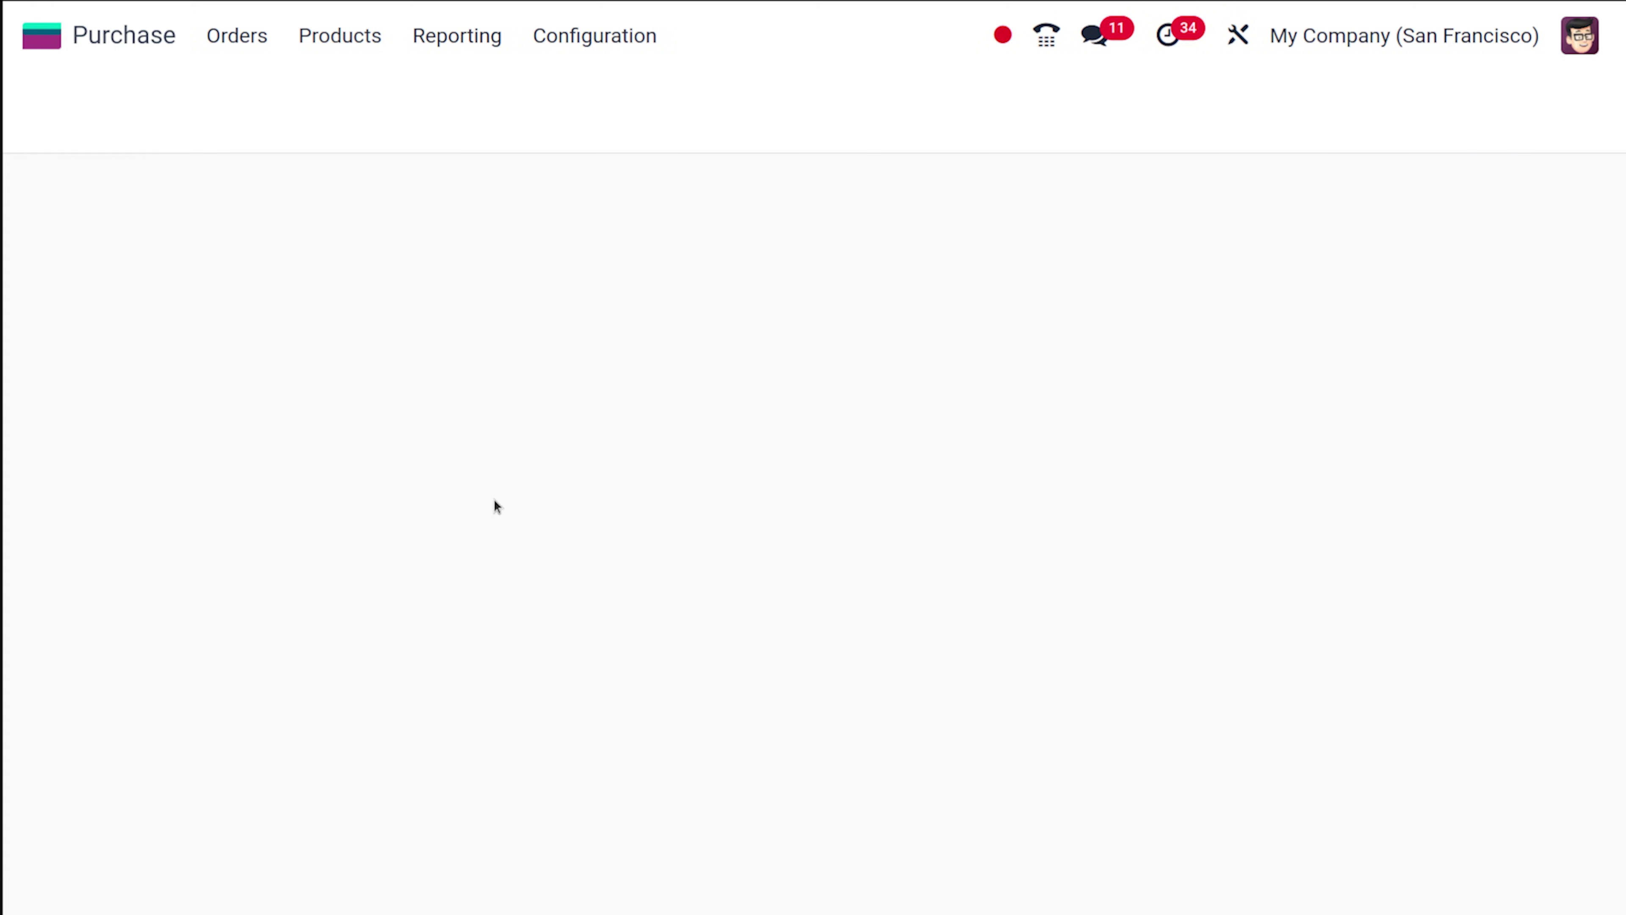
left_click(594, 35)
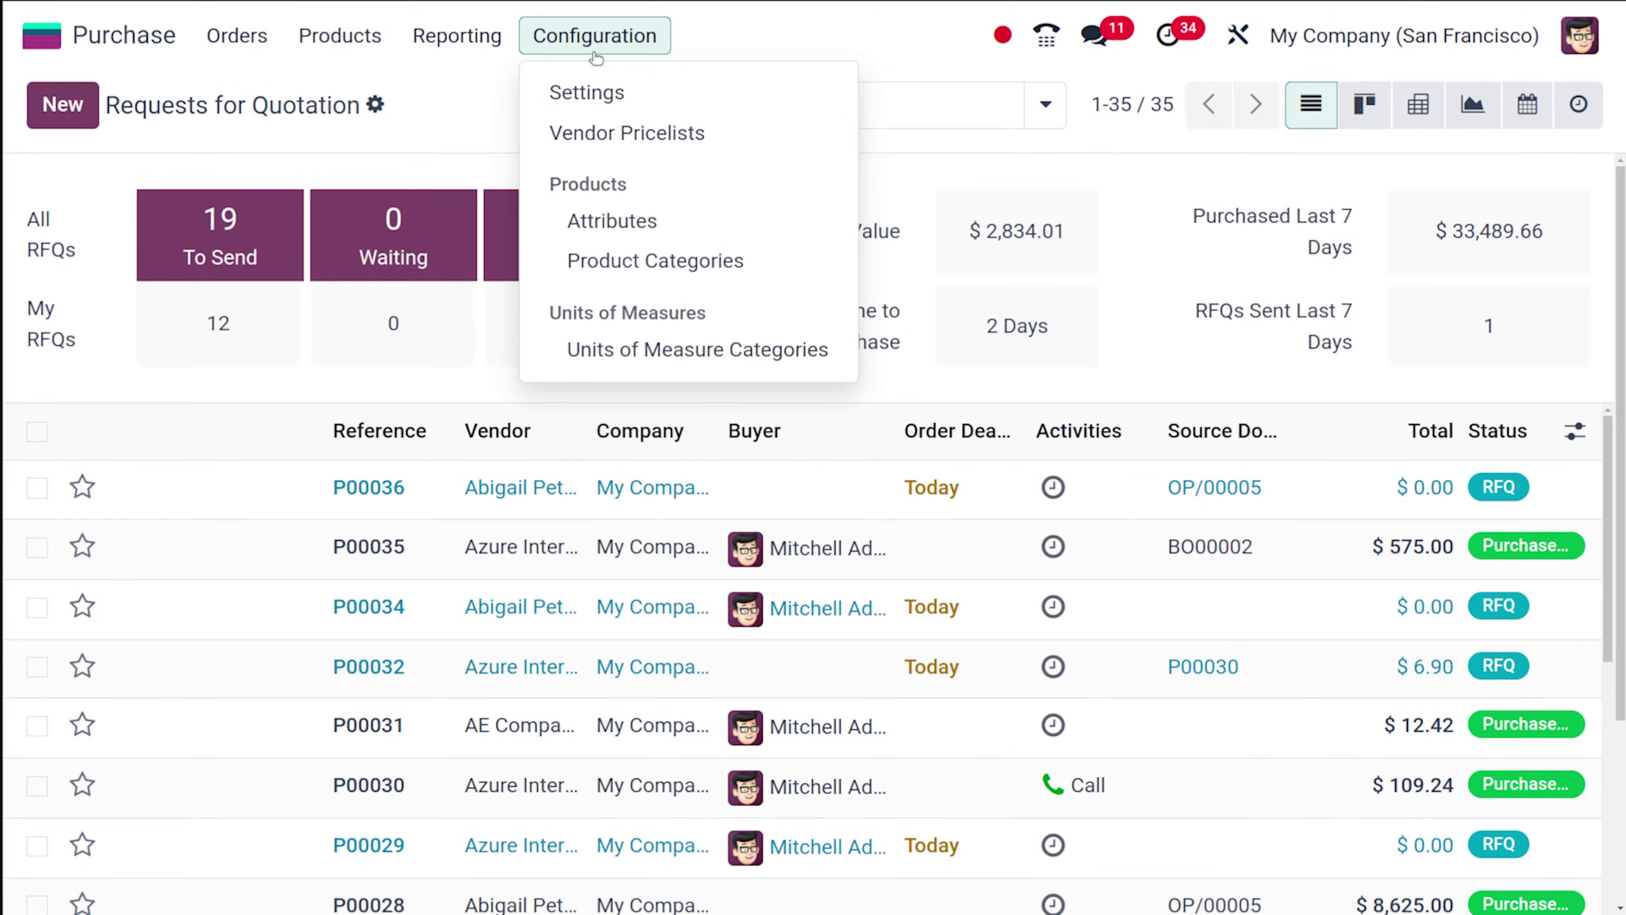
left_click(601, 87)
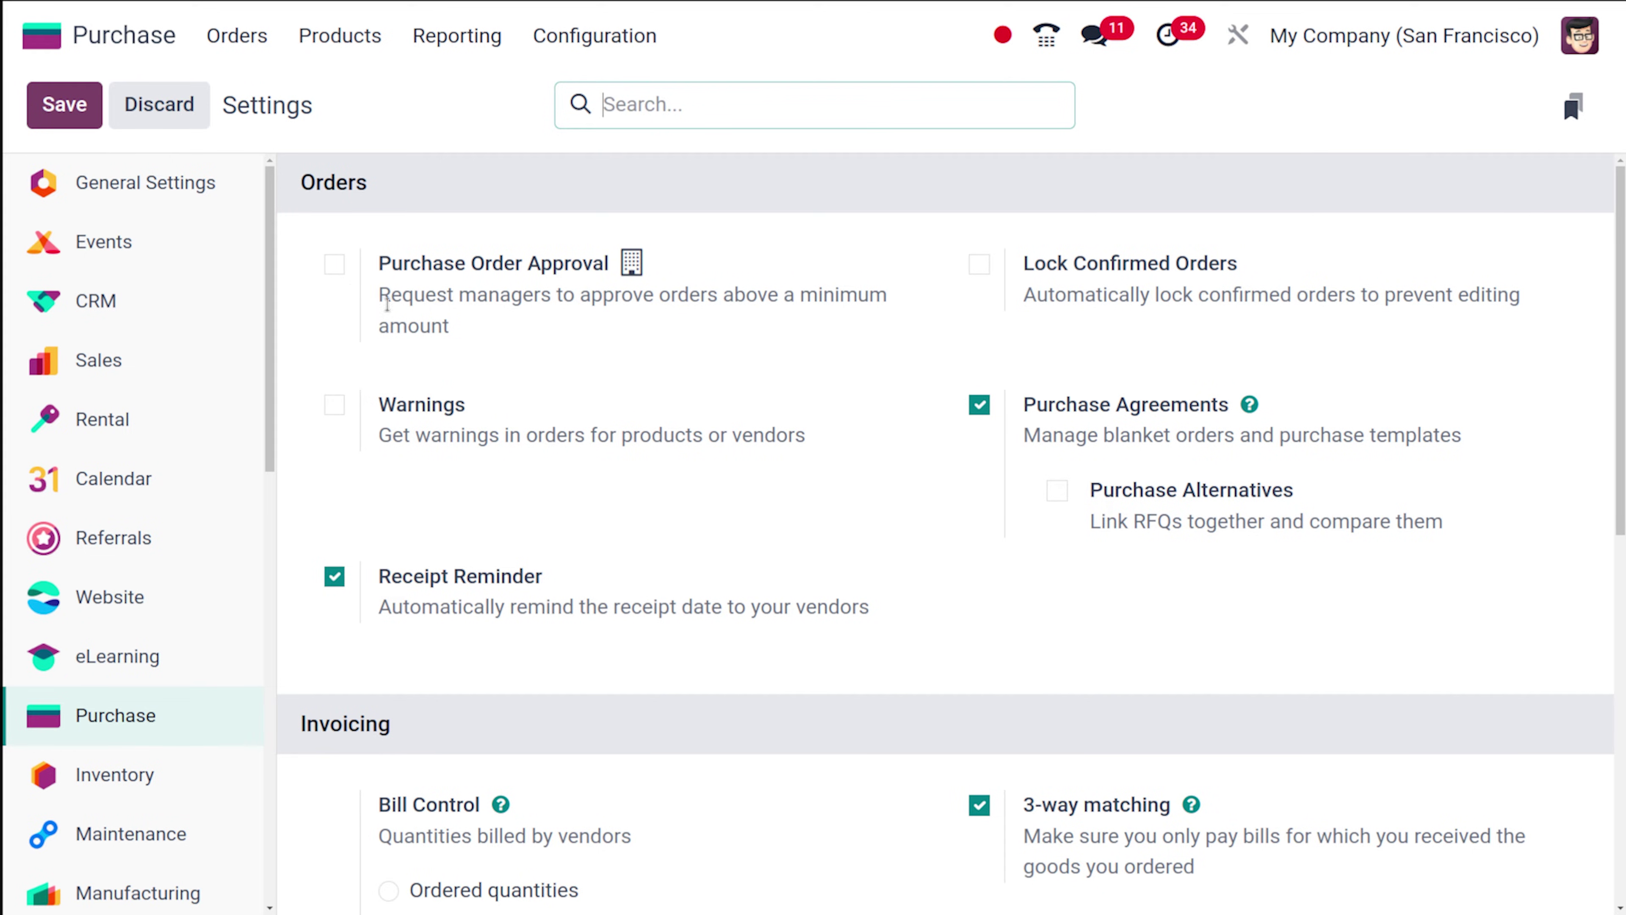
Enable Purchase Order Approval with a 2,000 minimum amount and save the settings.
left_click(334, 265)
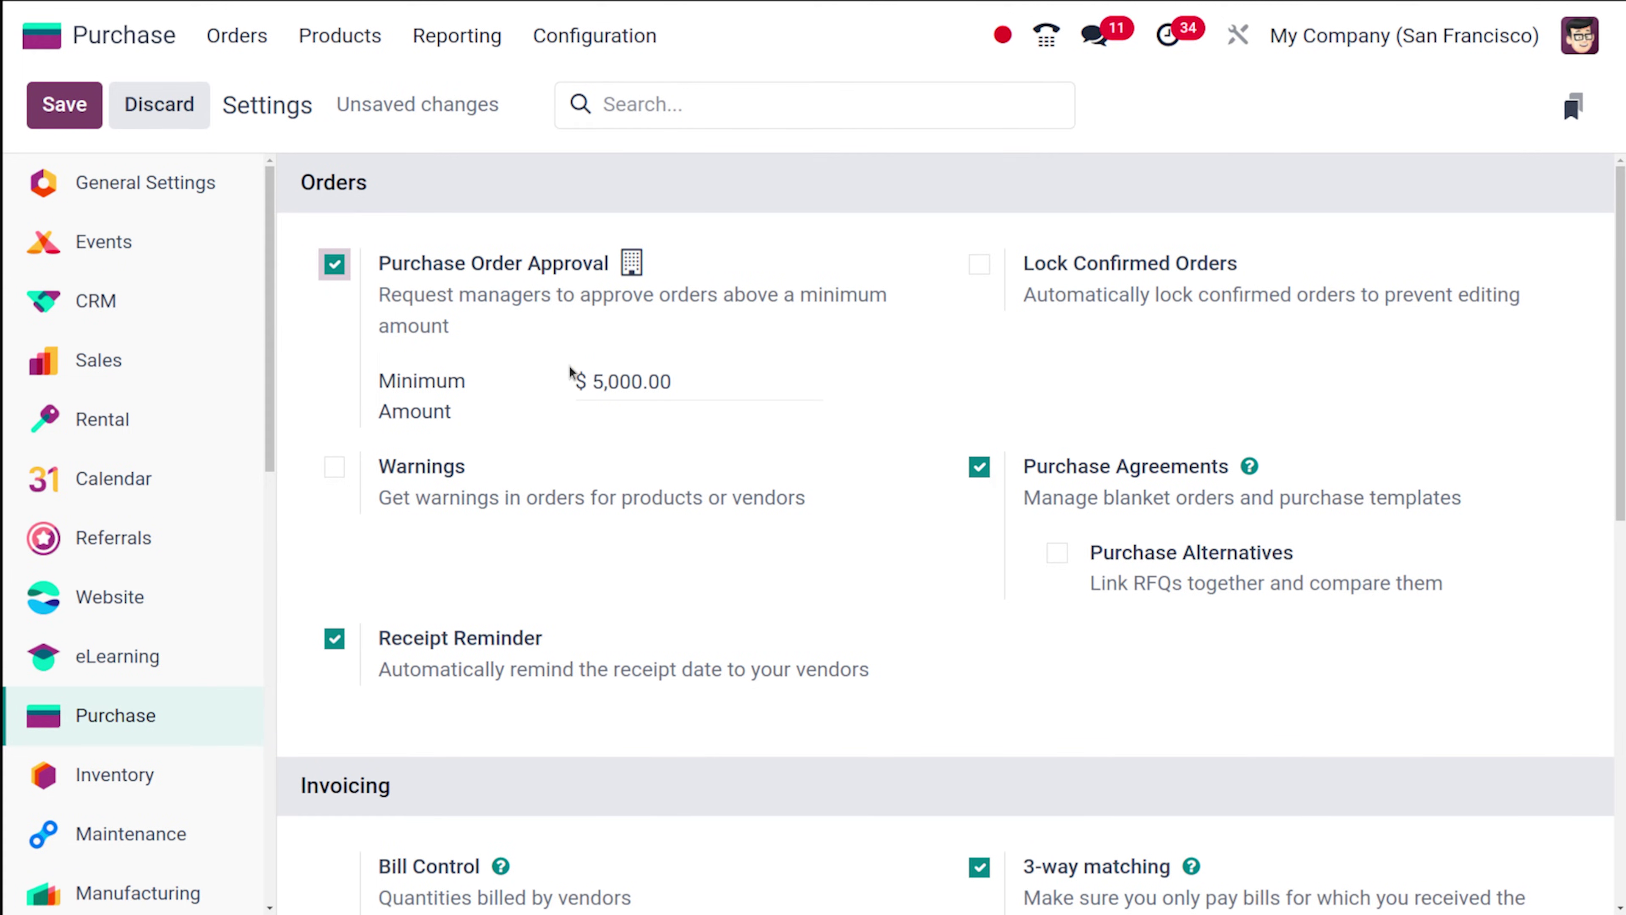
left_click(607, 376)
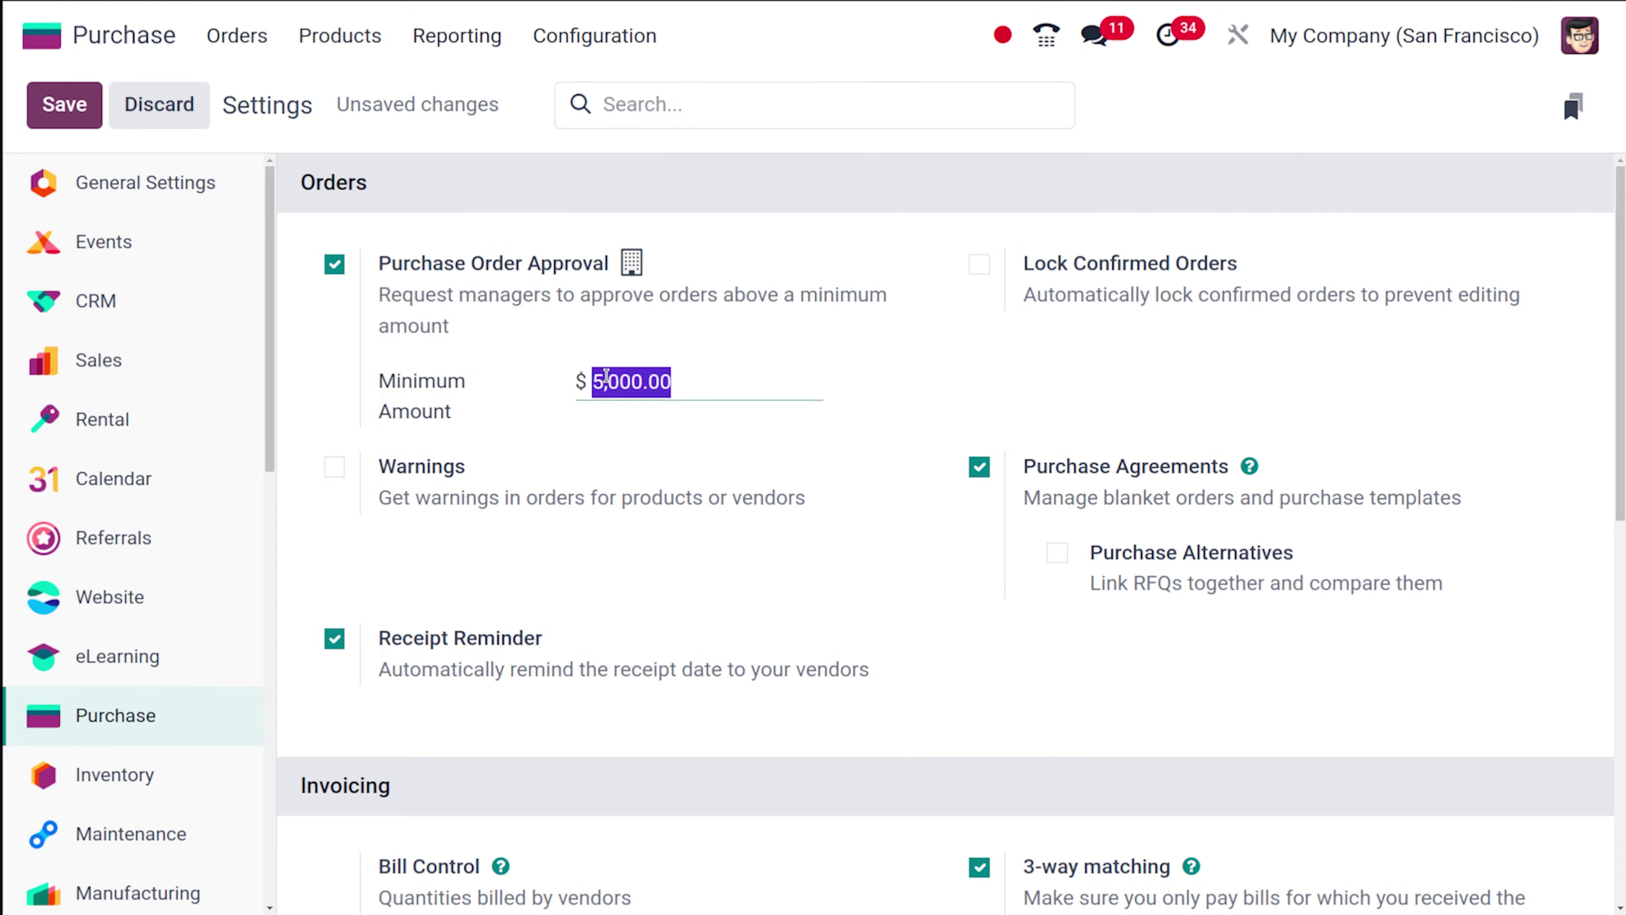
type("2000")
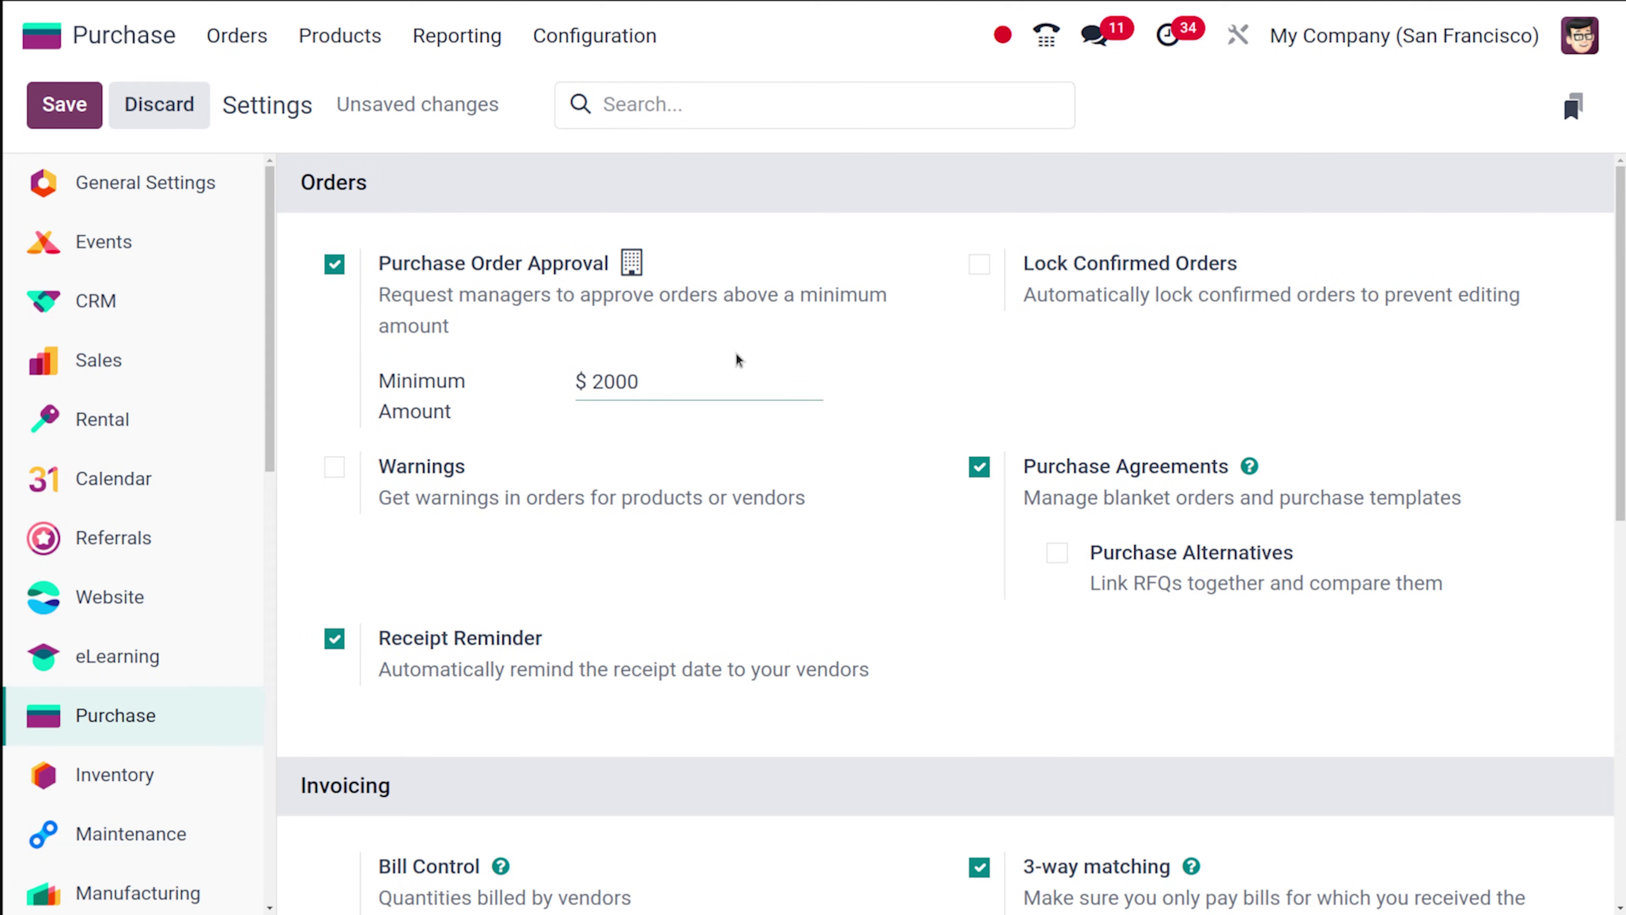
left_click(738, 360)
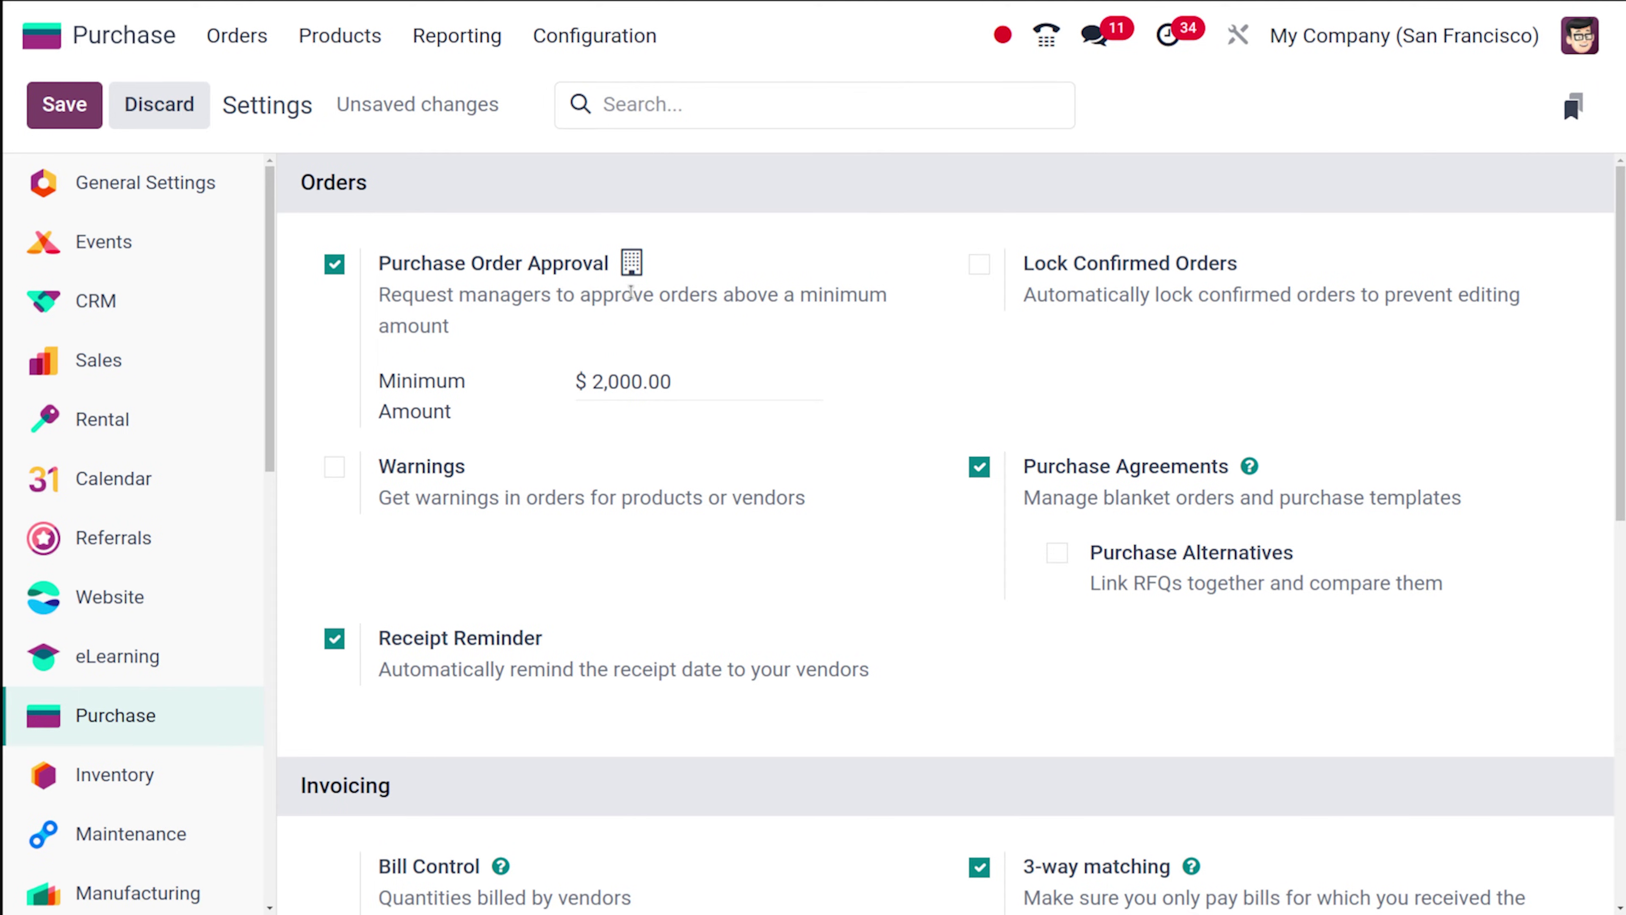
left_click(59, 114)
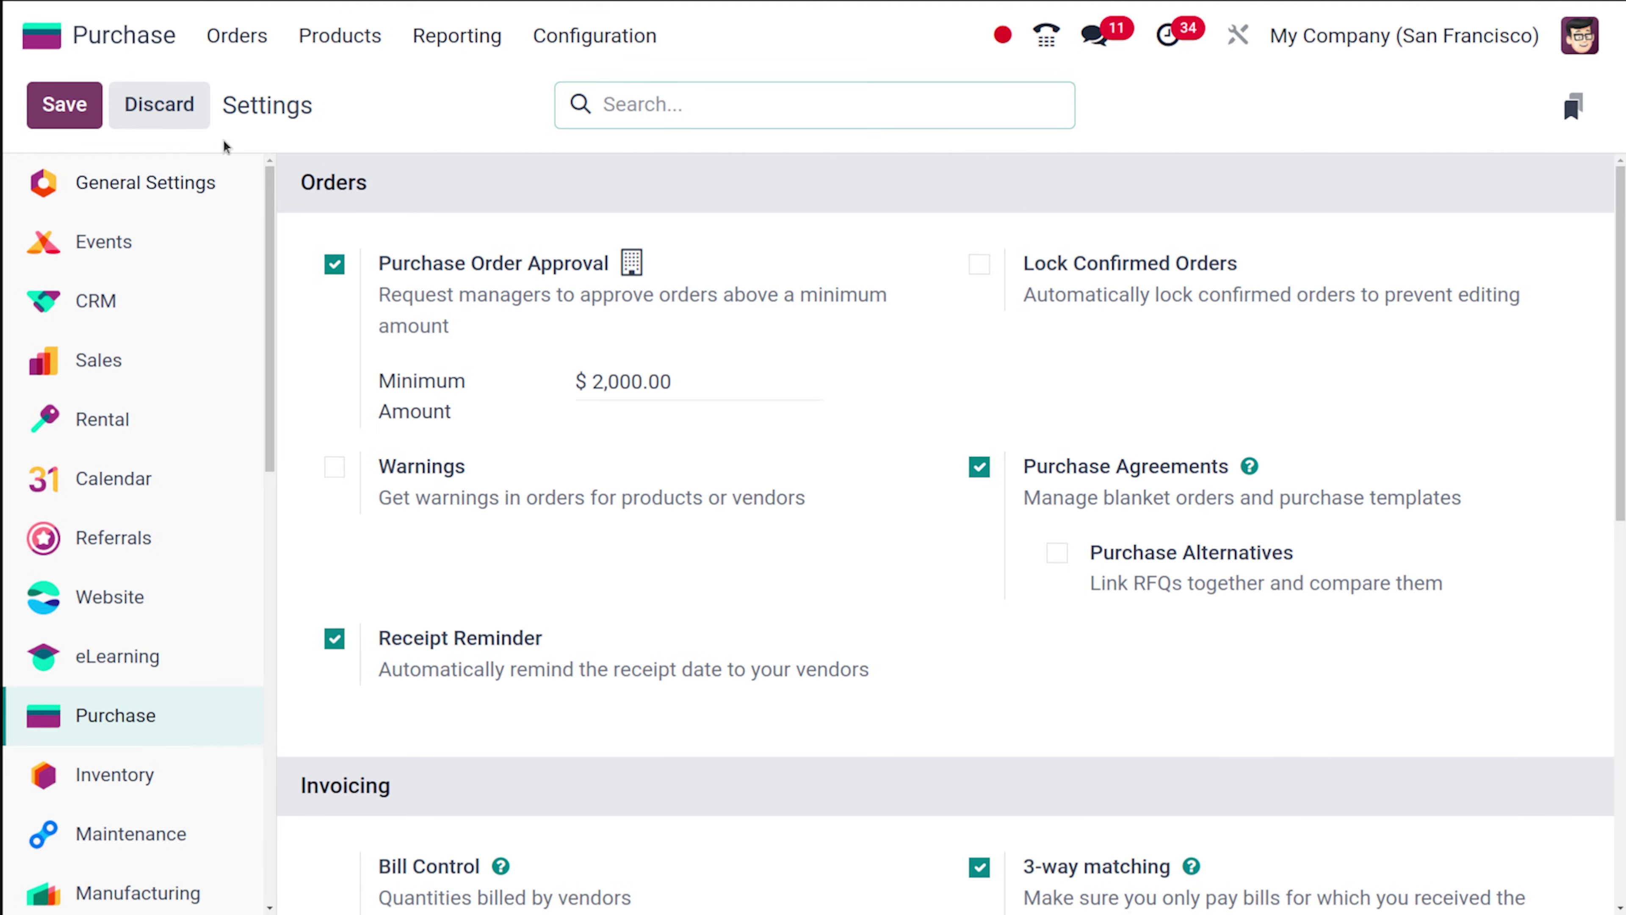
Log out of the current administrator session from the avatar menu.
left_click(52, 56)
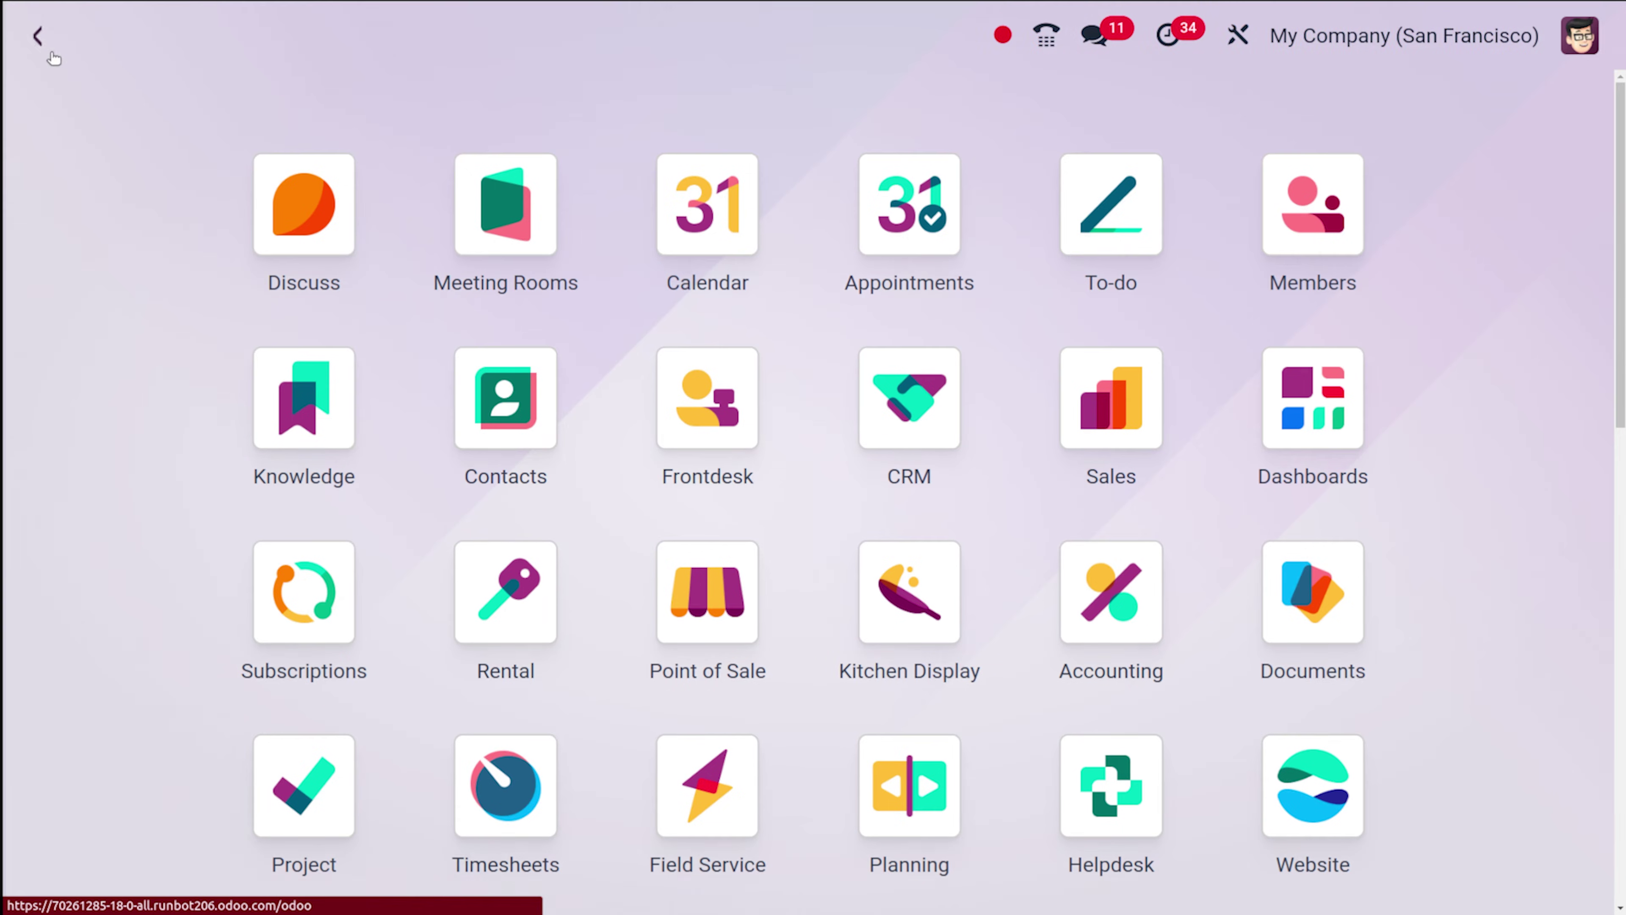
left_click(1587, 36)
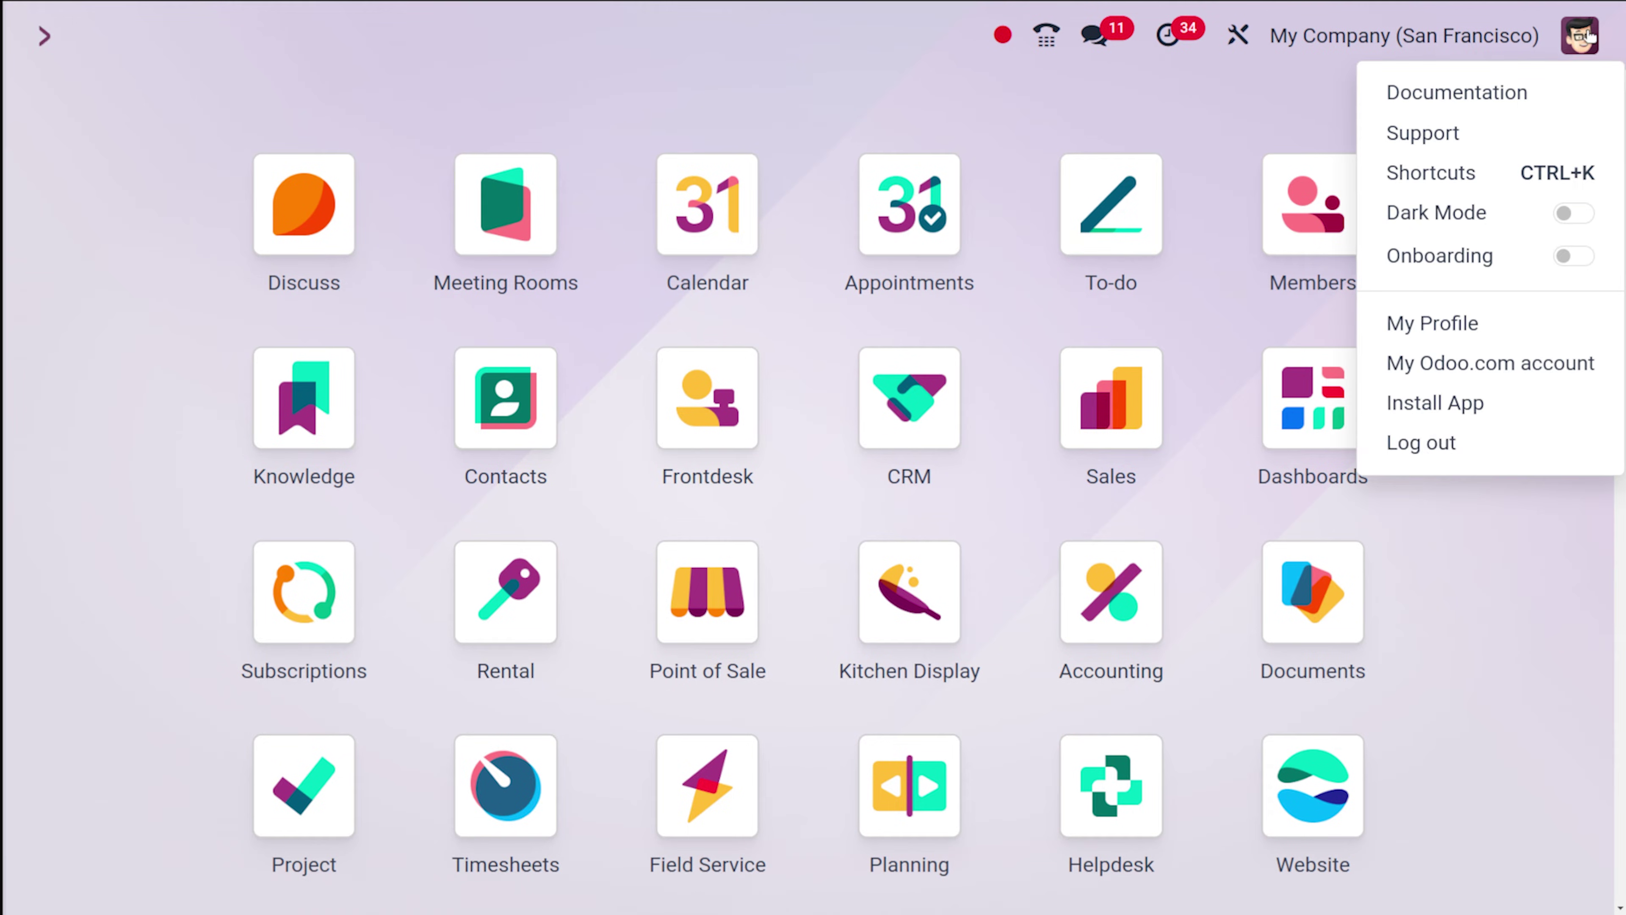
left_click(1427, 442)
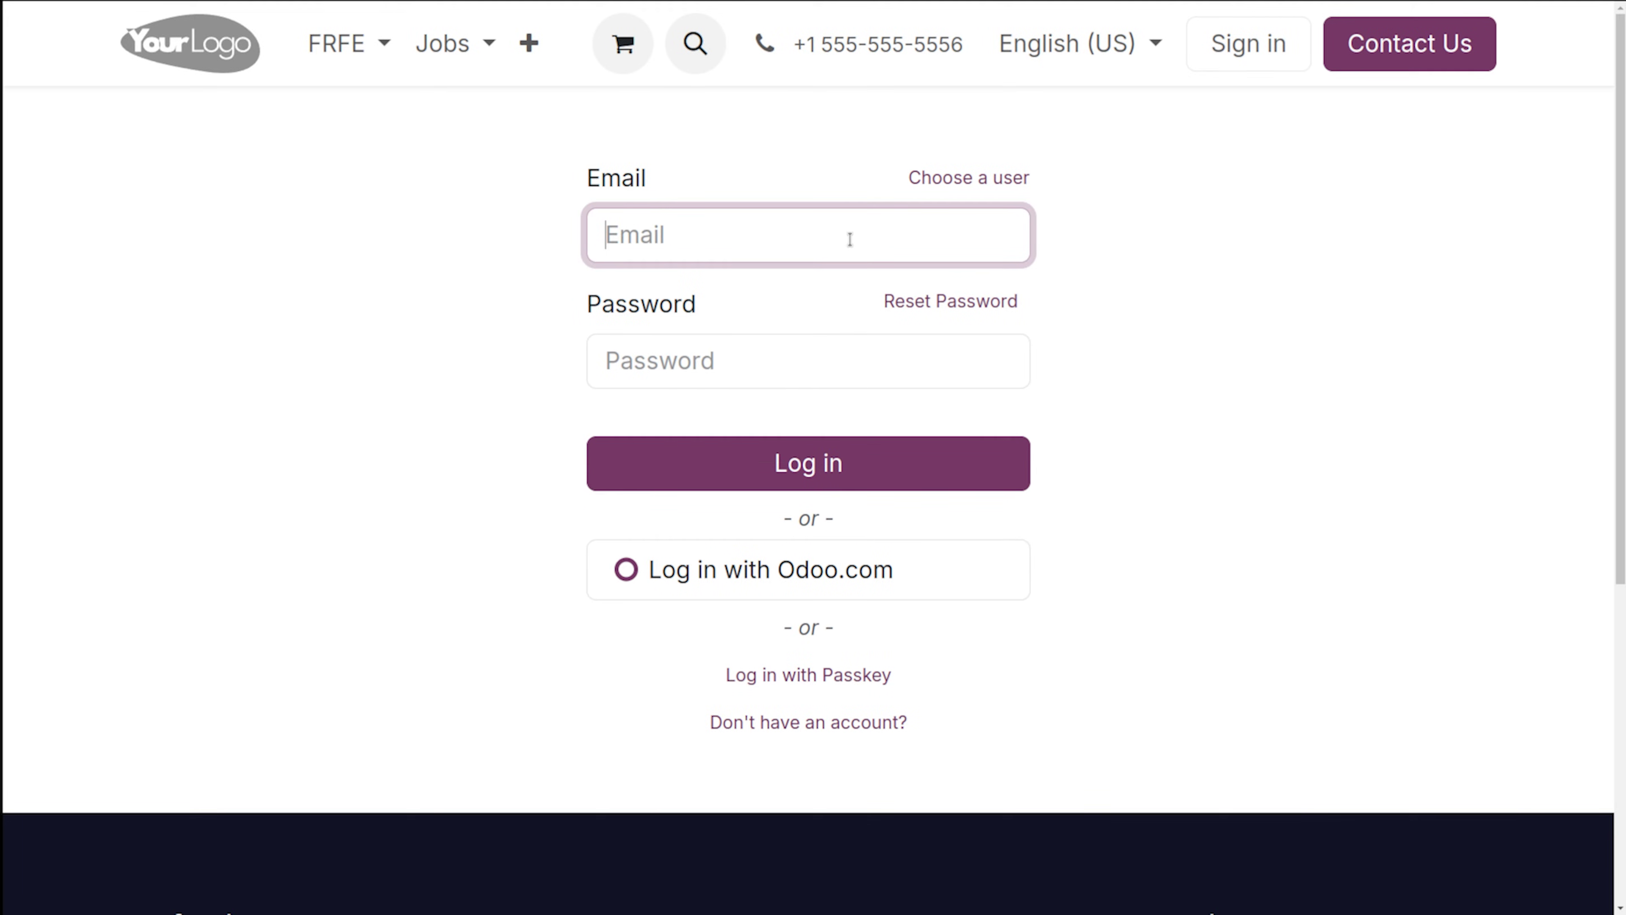
Sign in with the demo user's saved login and password, dismissing Chrome's password prompts.
left_click(849, 239)
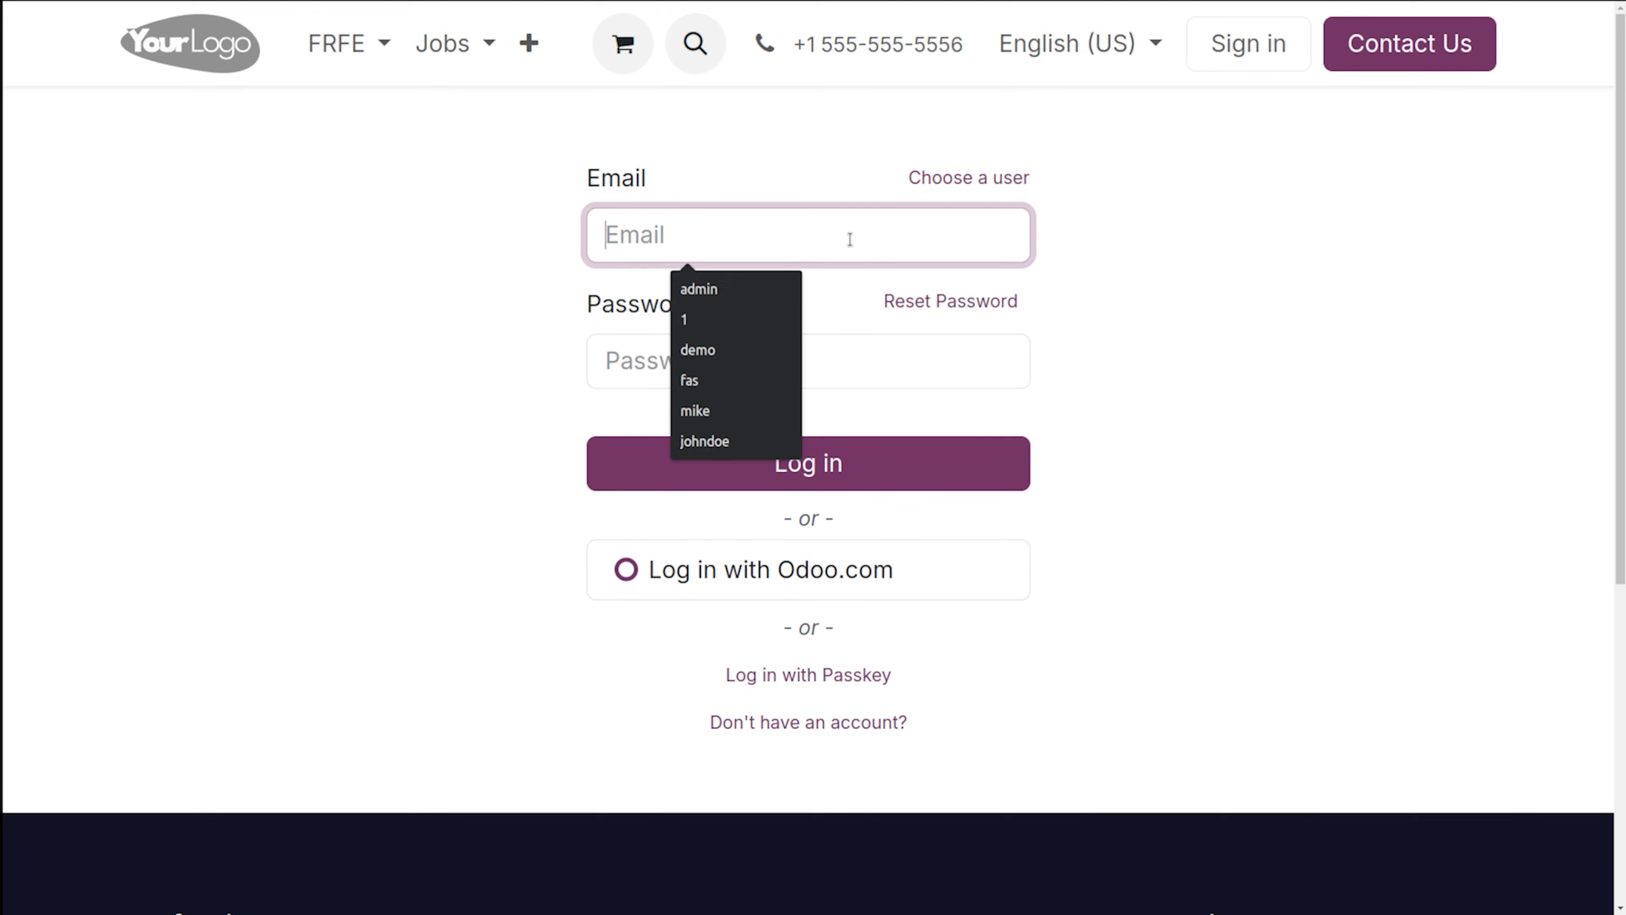
type("demo")
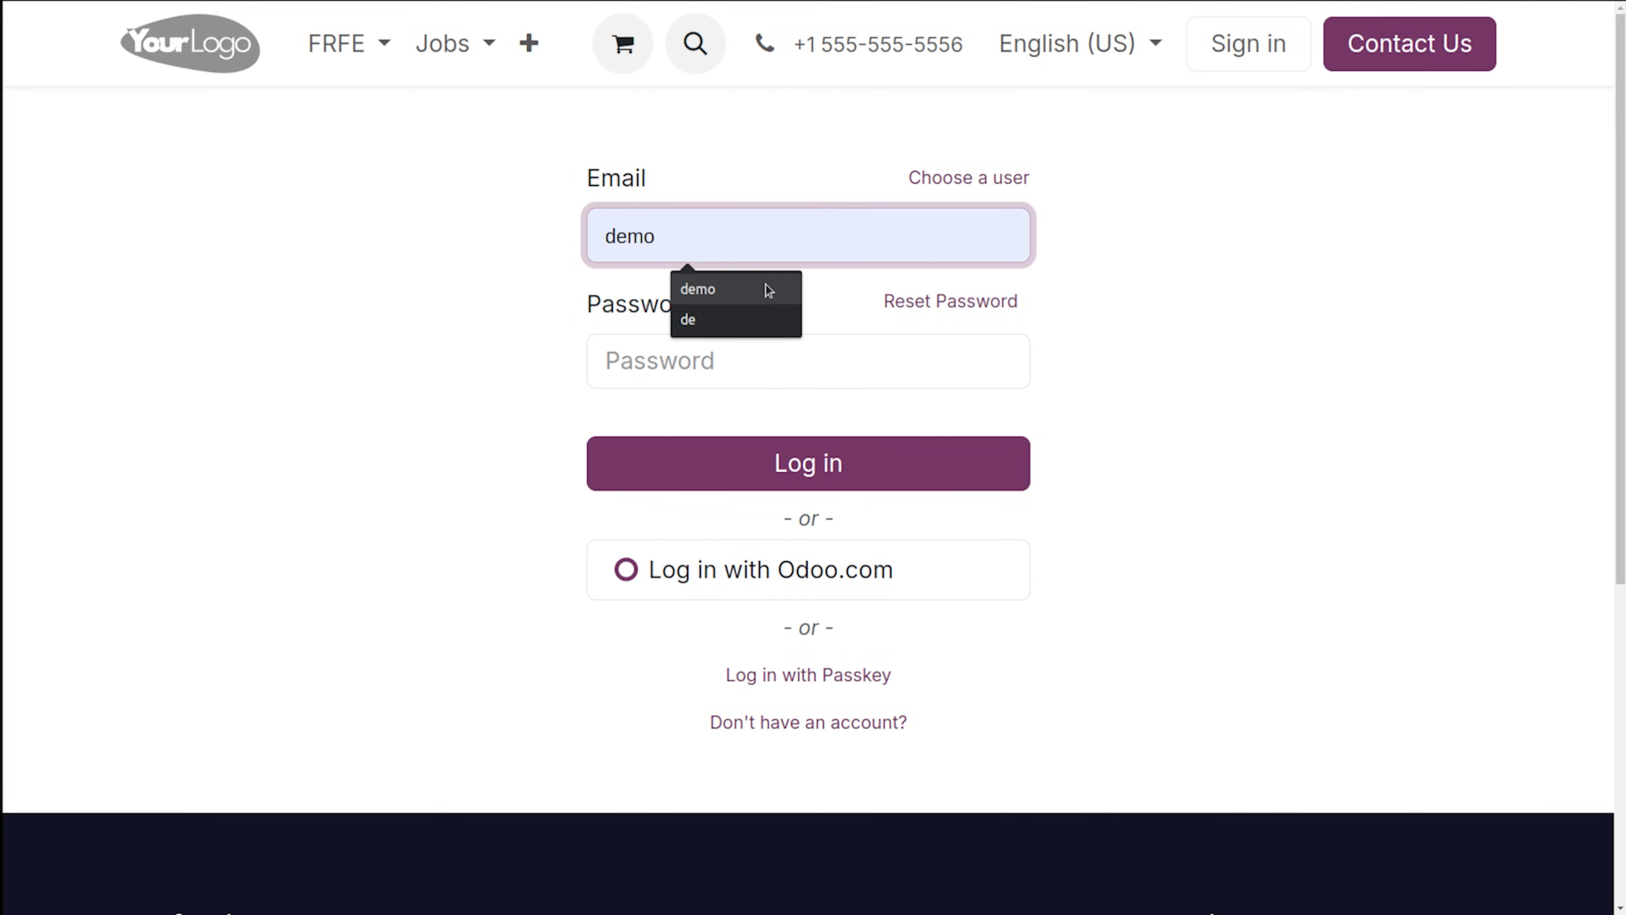
left_click(766, 286)
left_click(640, 361)
type("de")
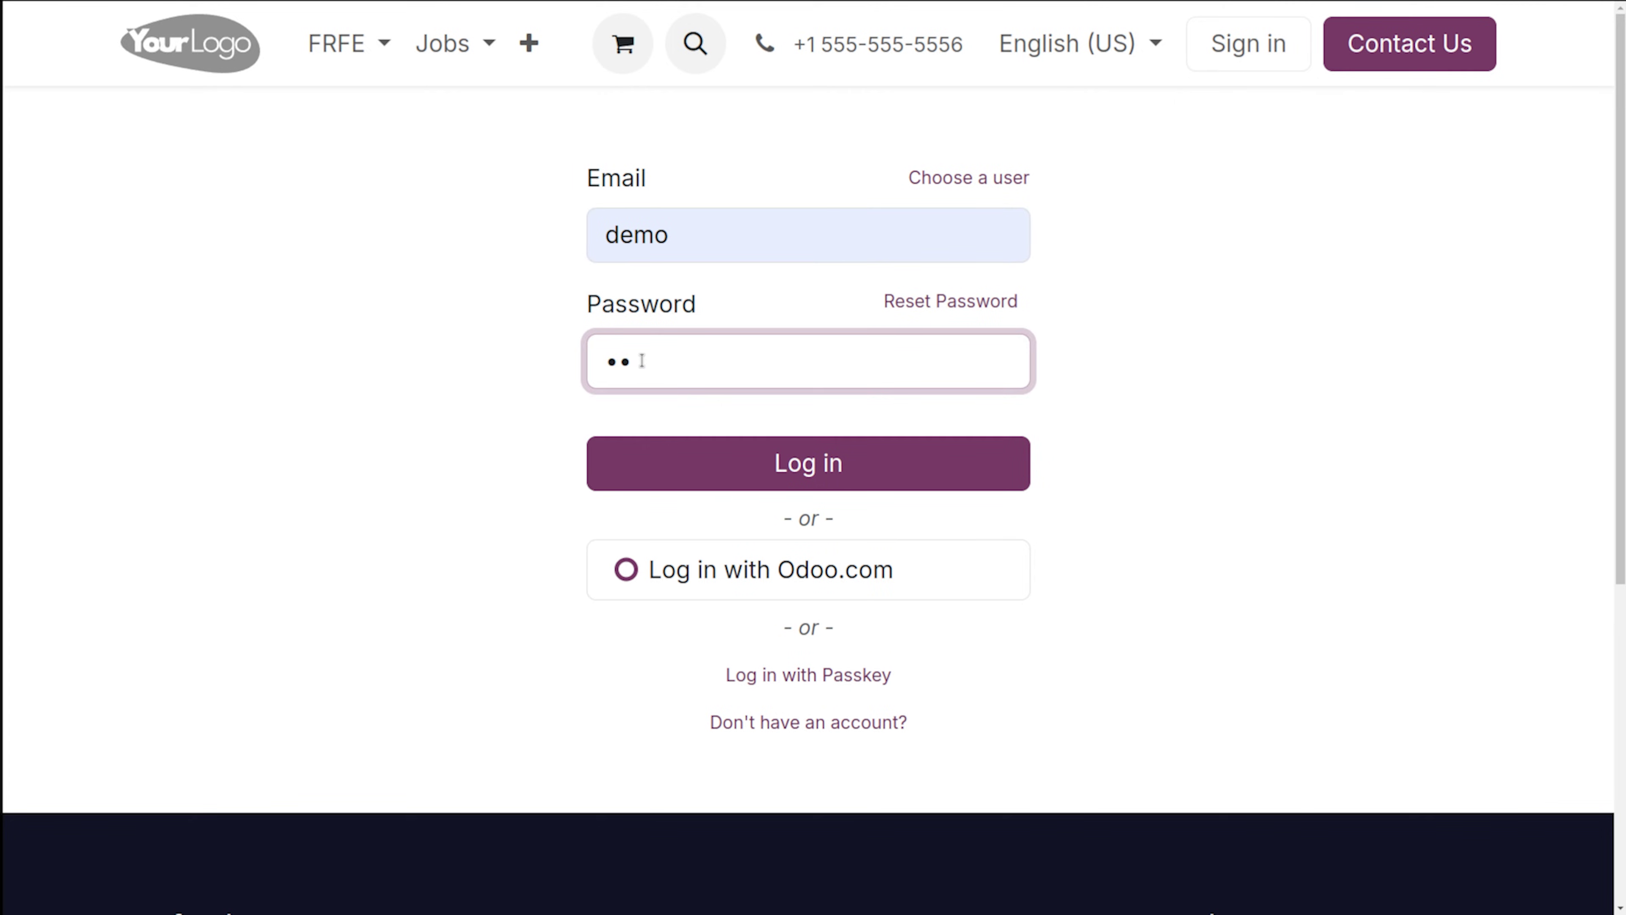
key("Return")
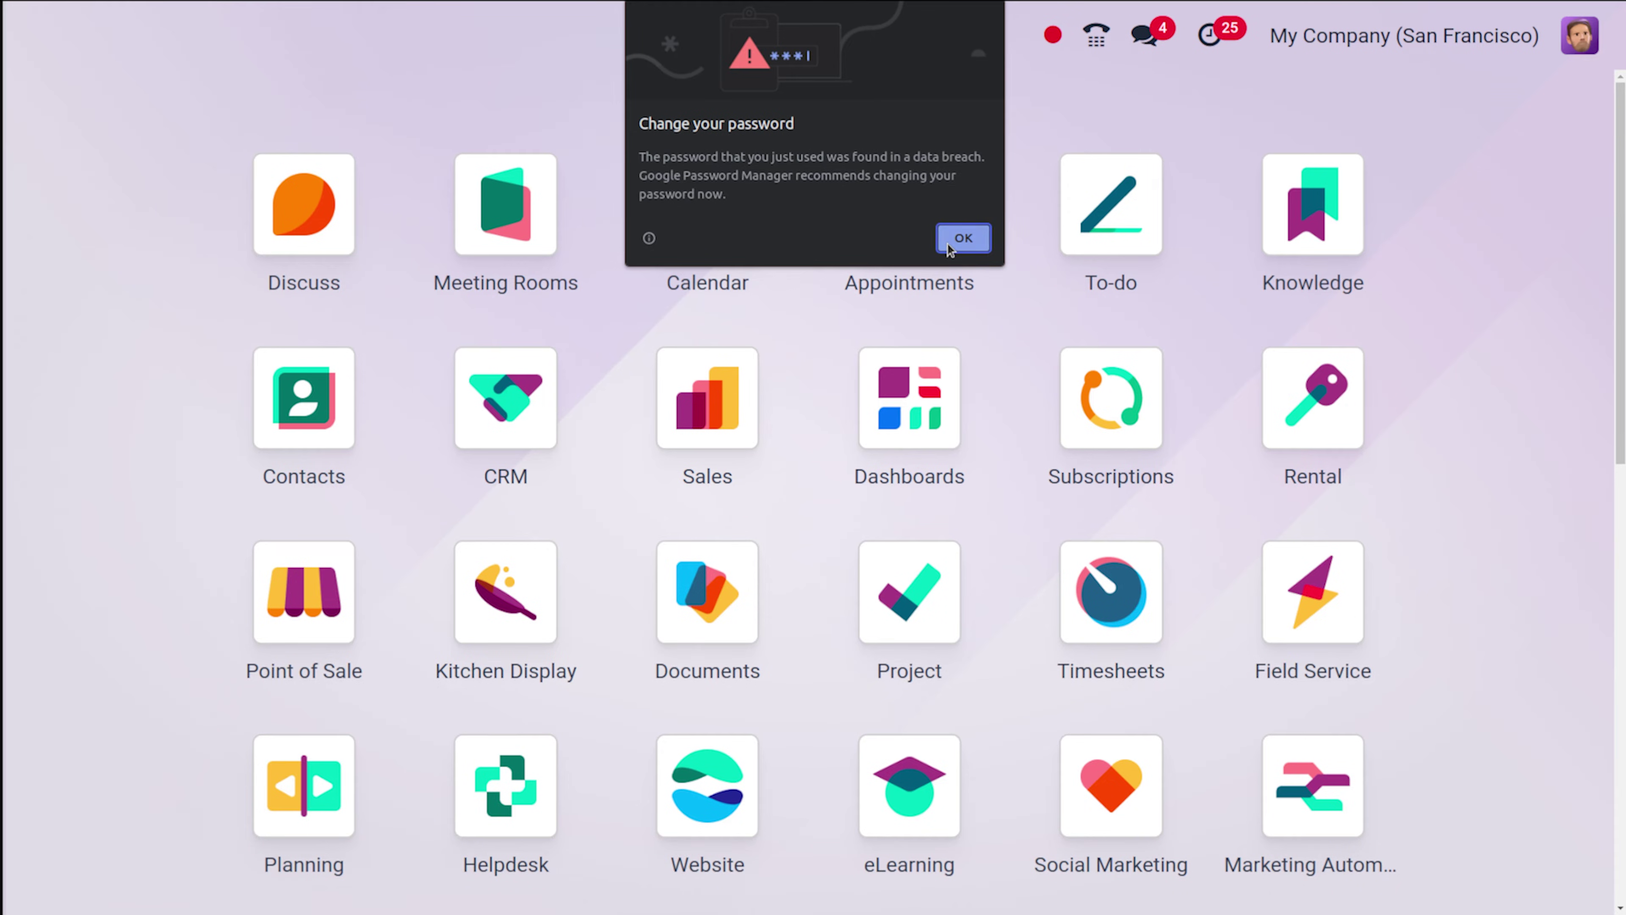
left_click(963, 234)
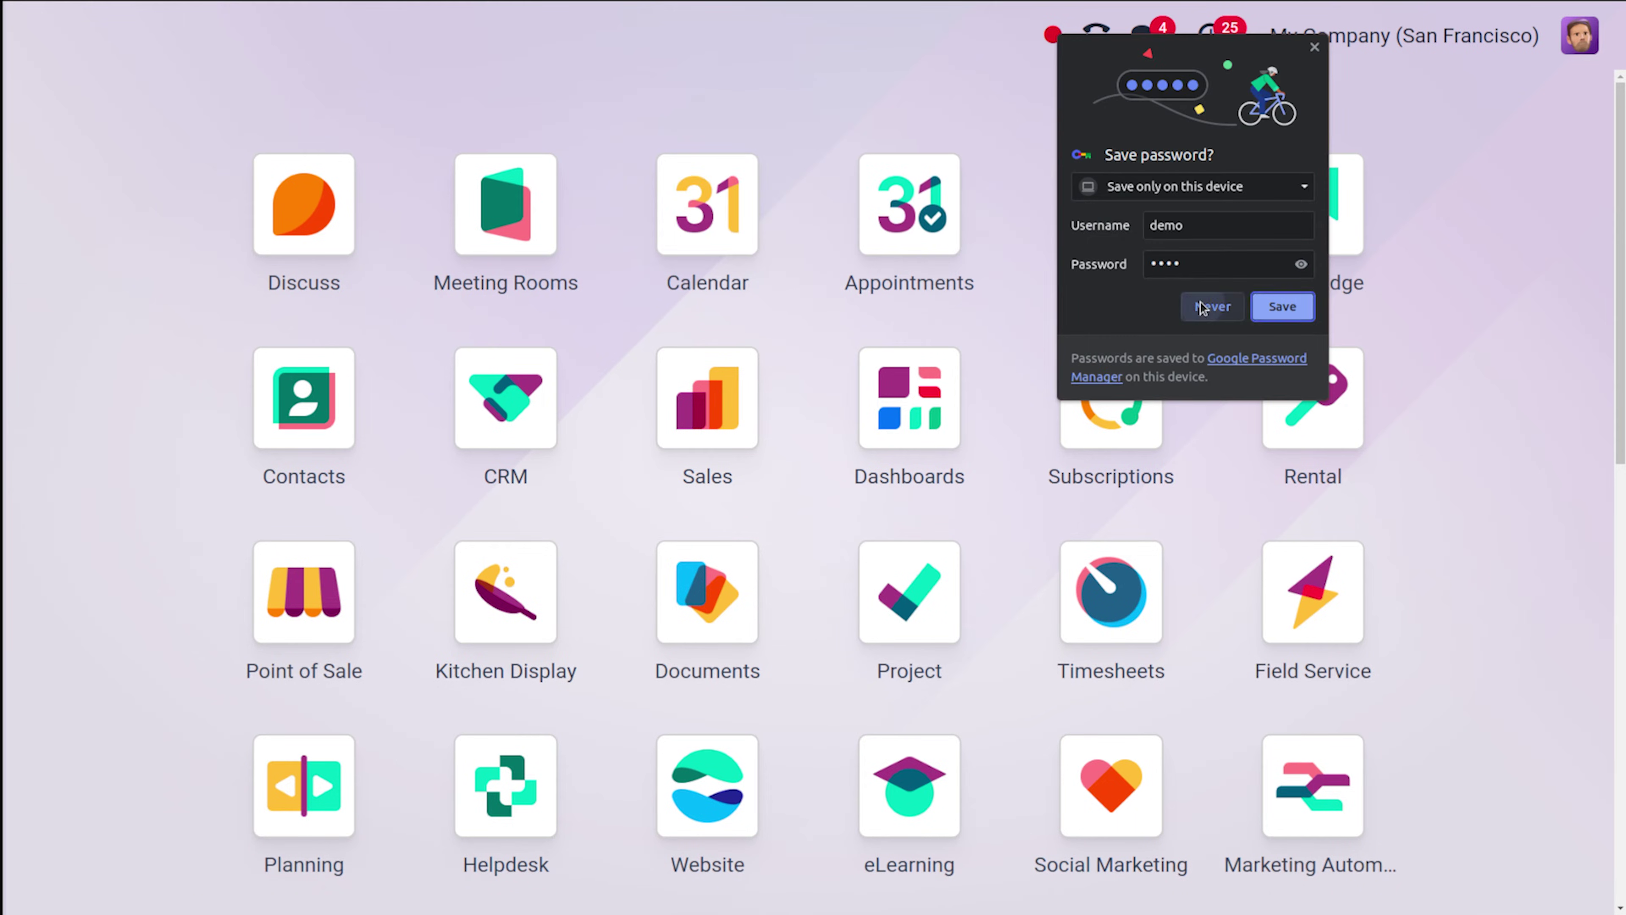
left_click(1210, 305)
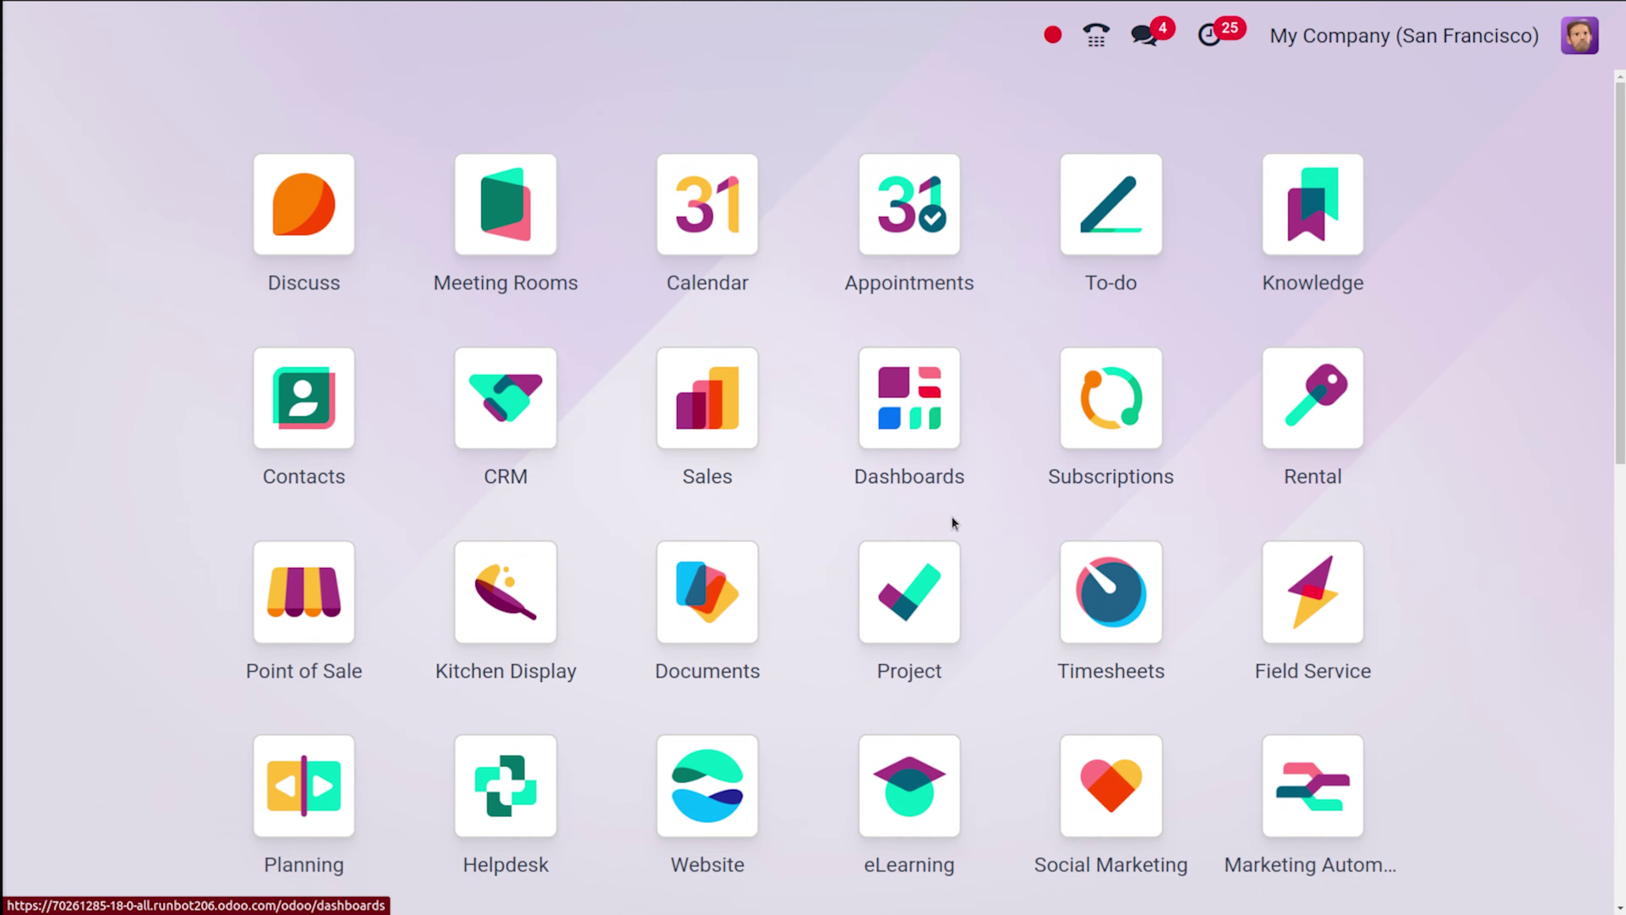
Open Purchase via 'pu' and create a new RFQ with a vendor selected.
type("pu")
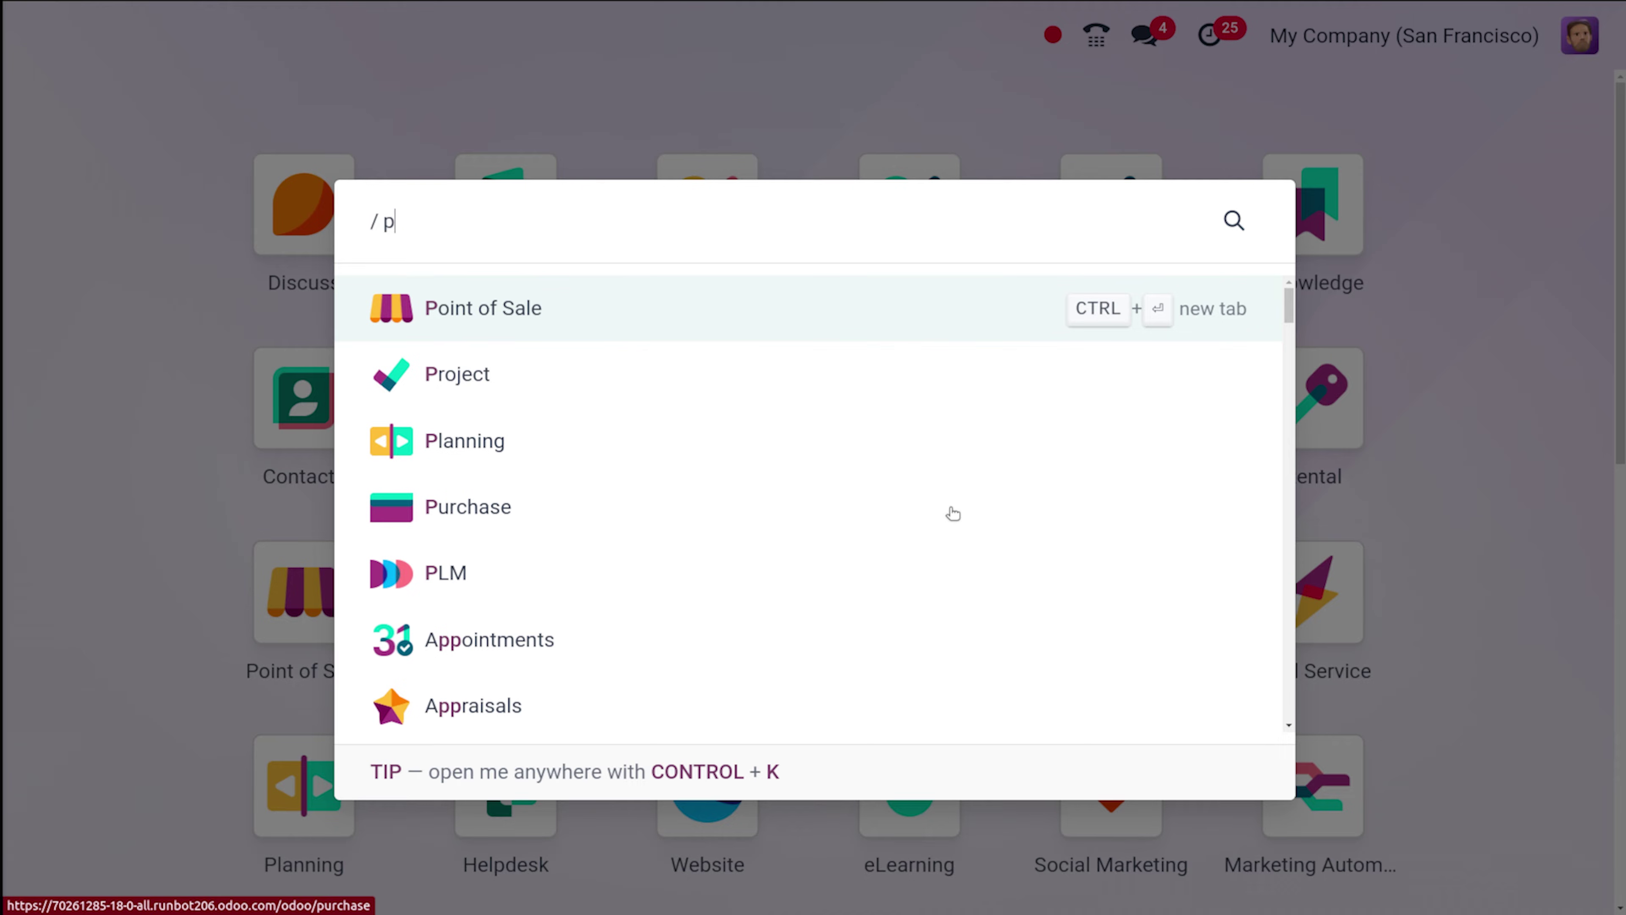
left_click(708, 315)
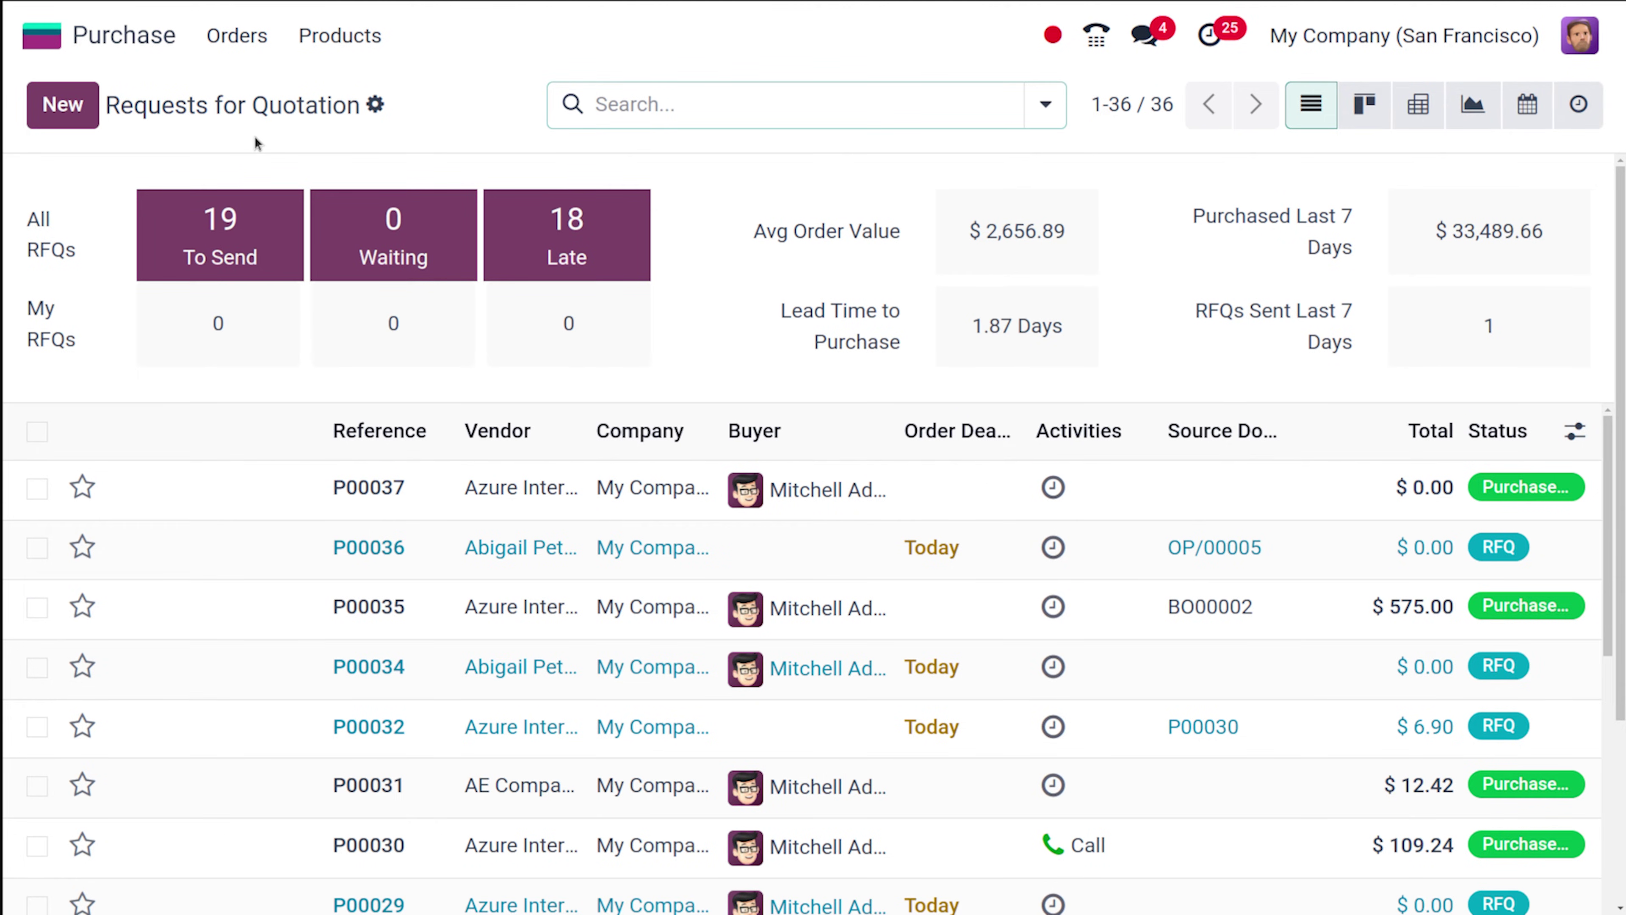
left_click(62, 105)
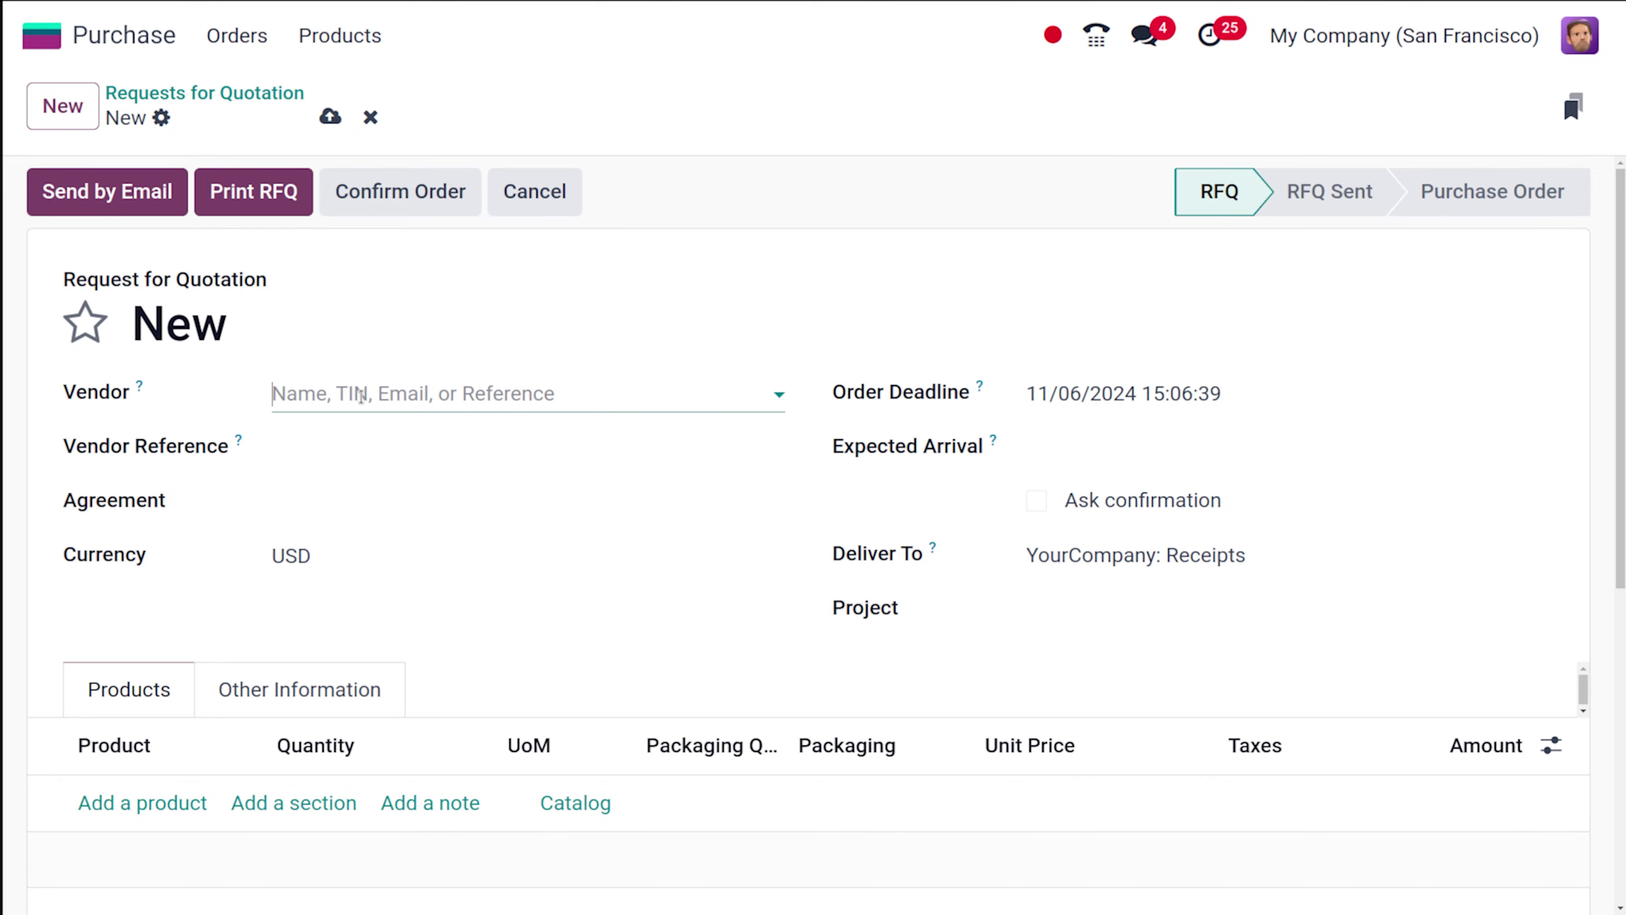
left_click(362, 395)
left_click(463, 501)
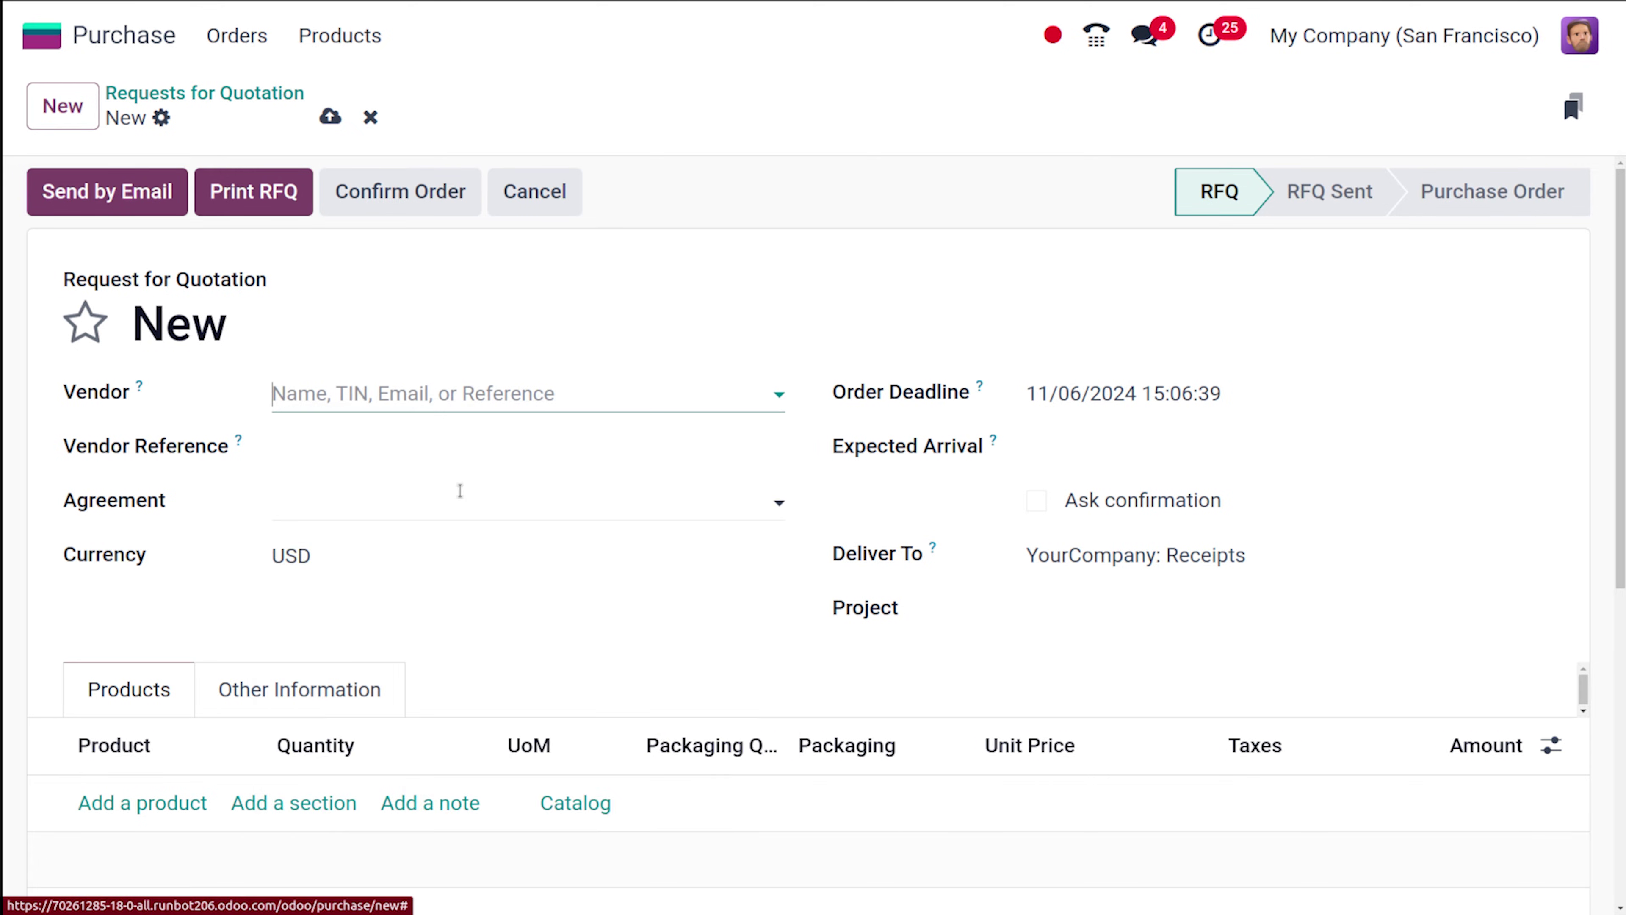
scroll(461, 496, "down", 5)
scroll(461, 494, "up", 4)
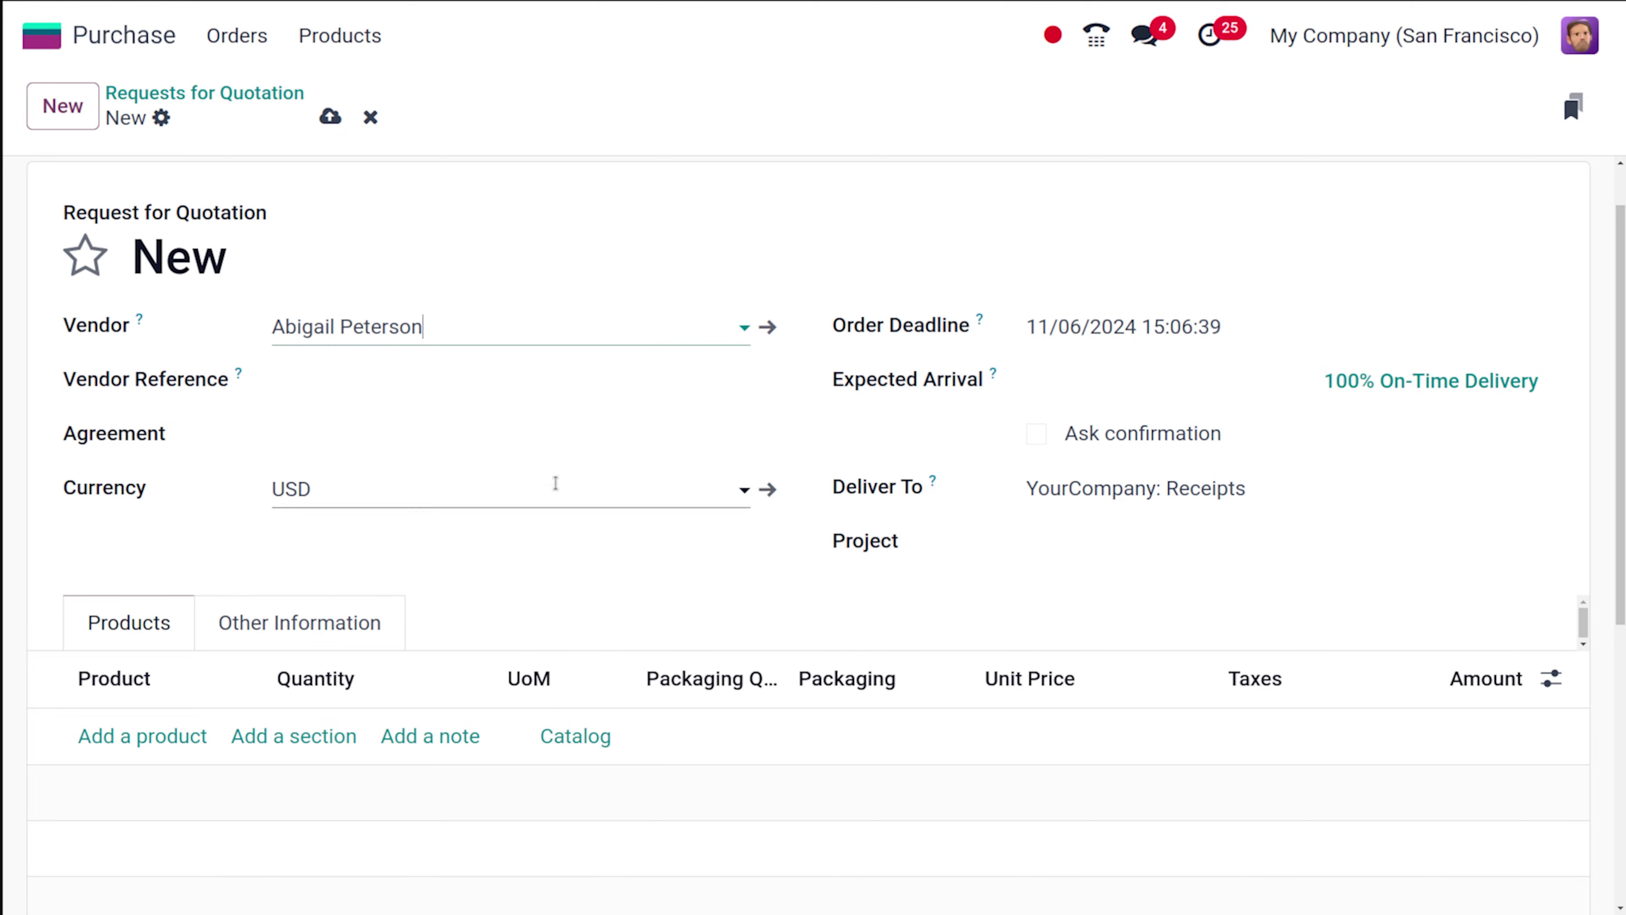
scroll(614, 487, "down", 7)
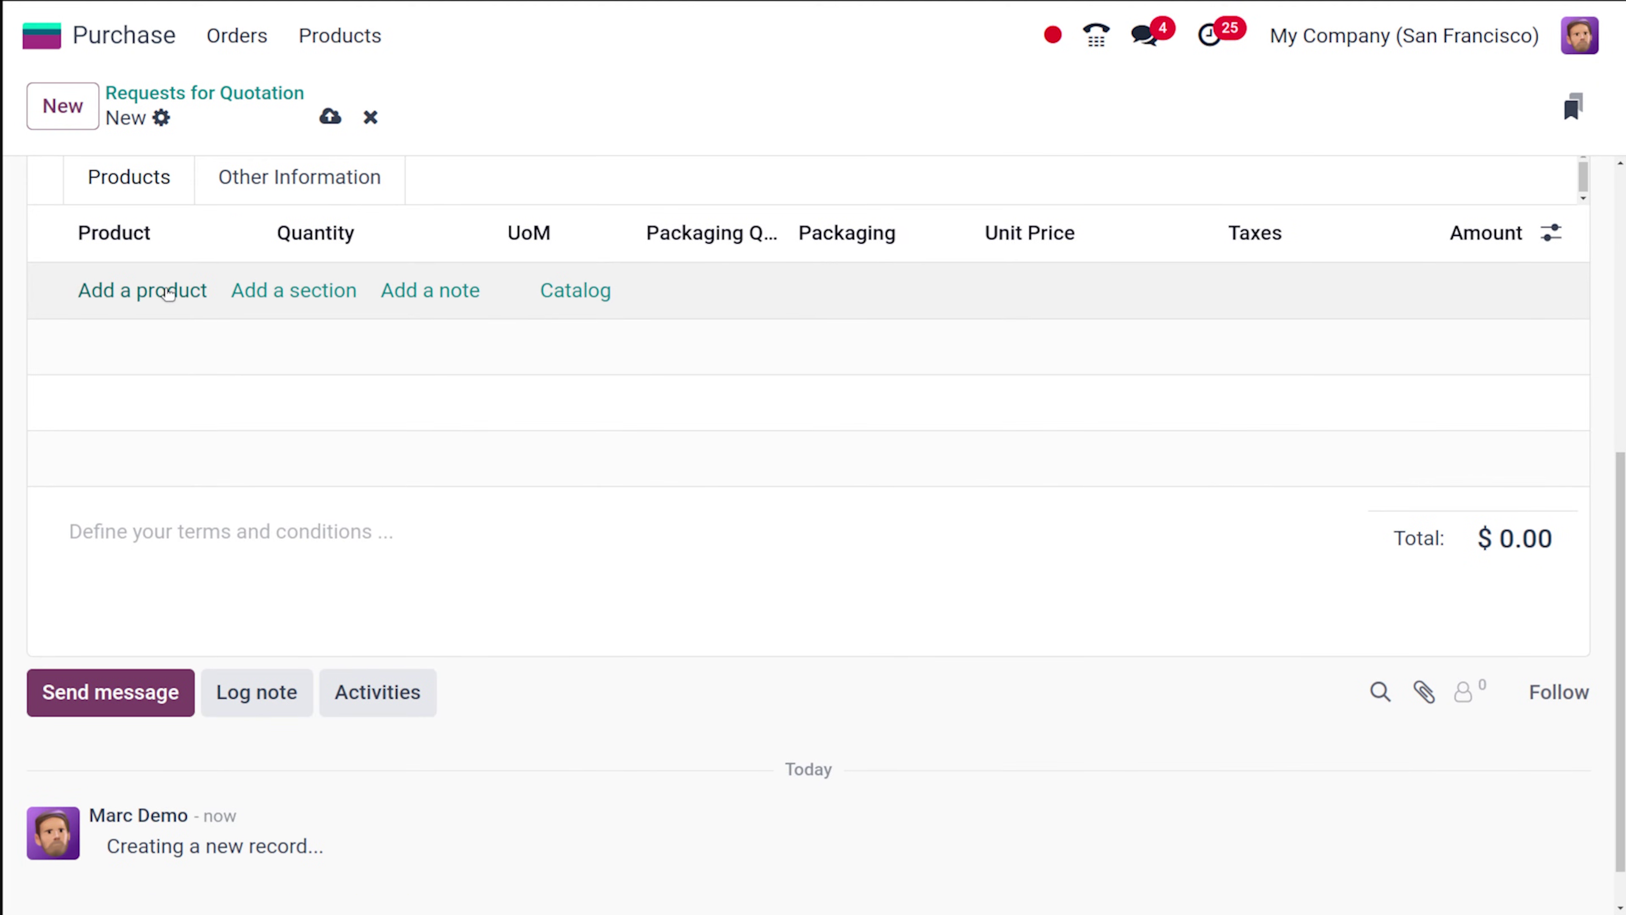
Add an Acoustic Bloc Screens line with 2 units of the Wood variant.
left_click(164, 290)
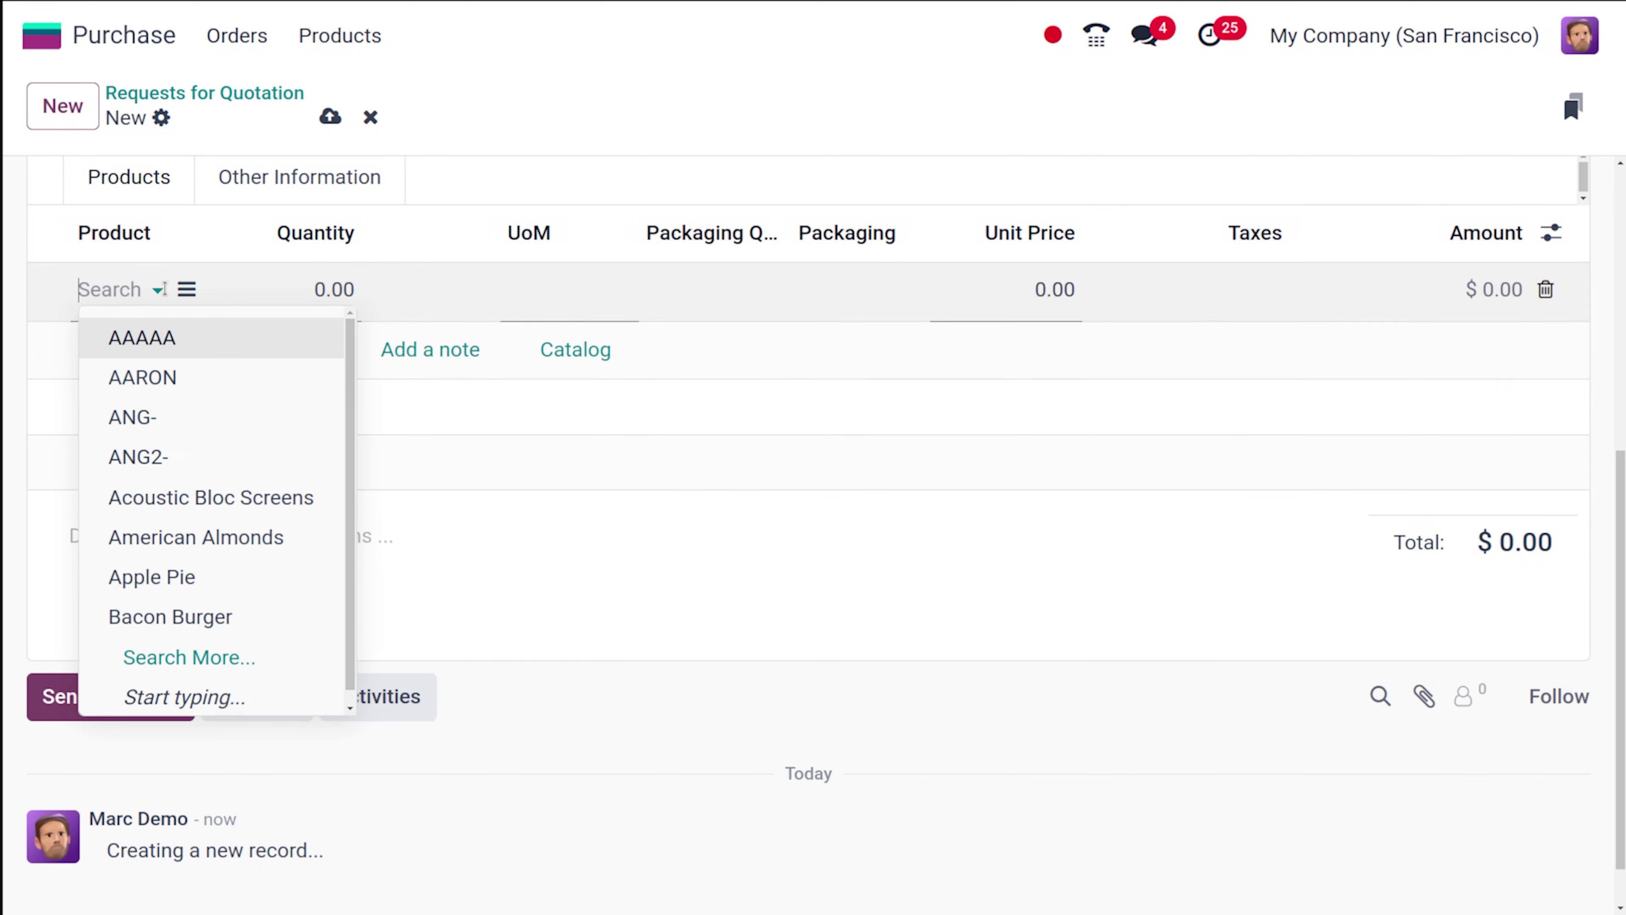
left_click(221, 499)
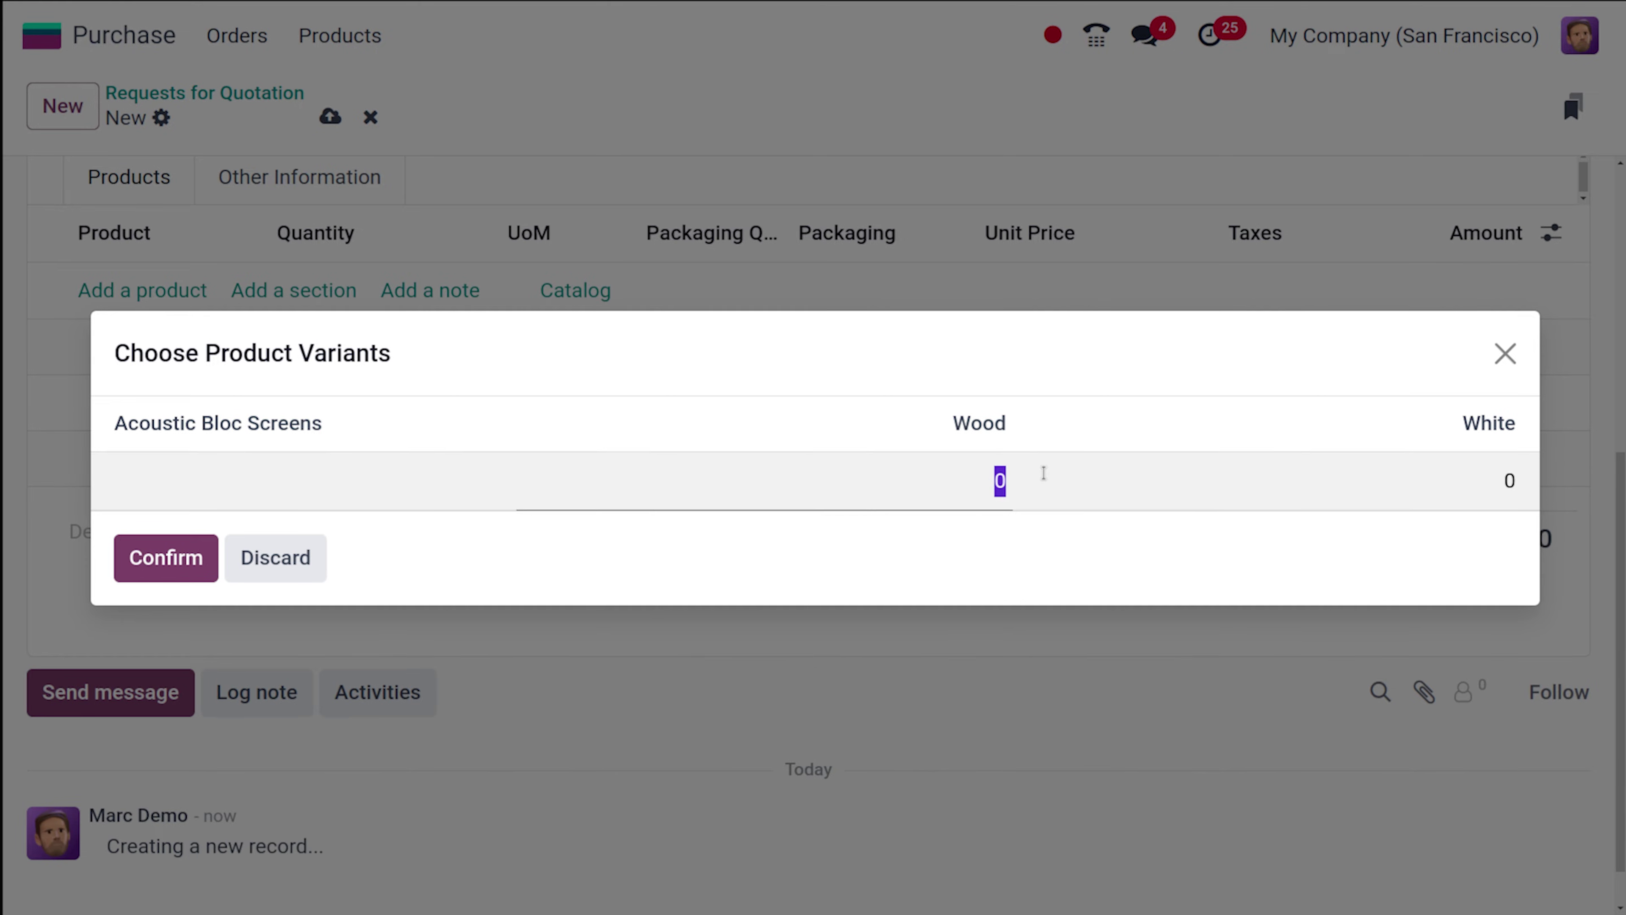
type("2")
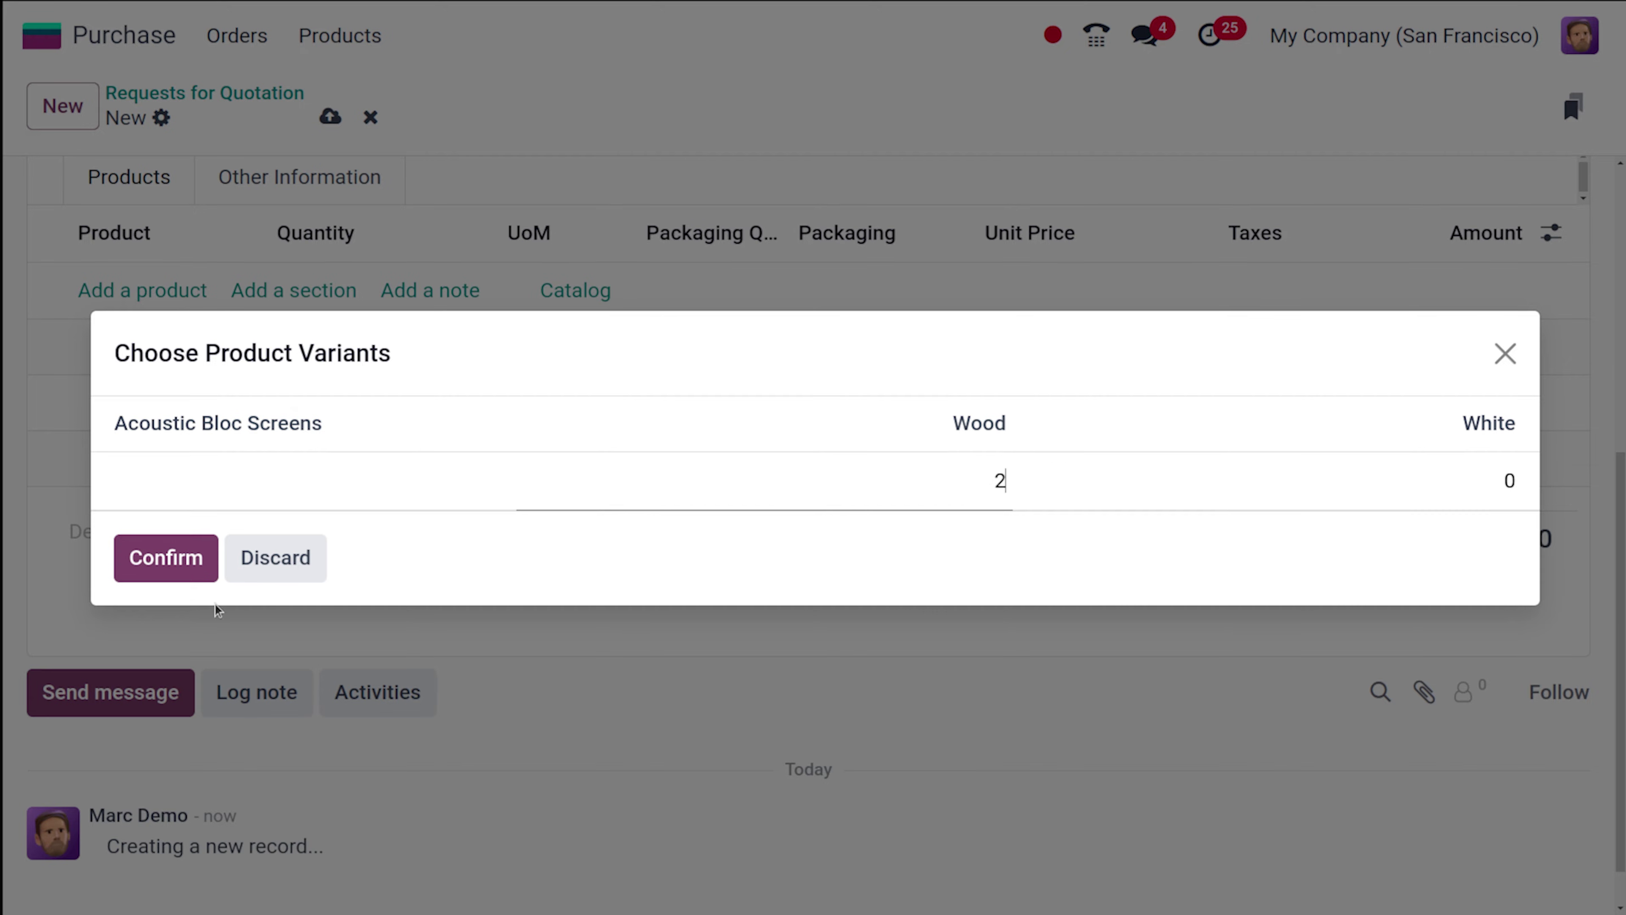
left_click(166, 557)
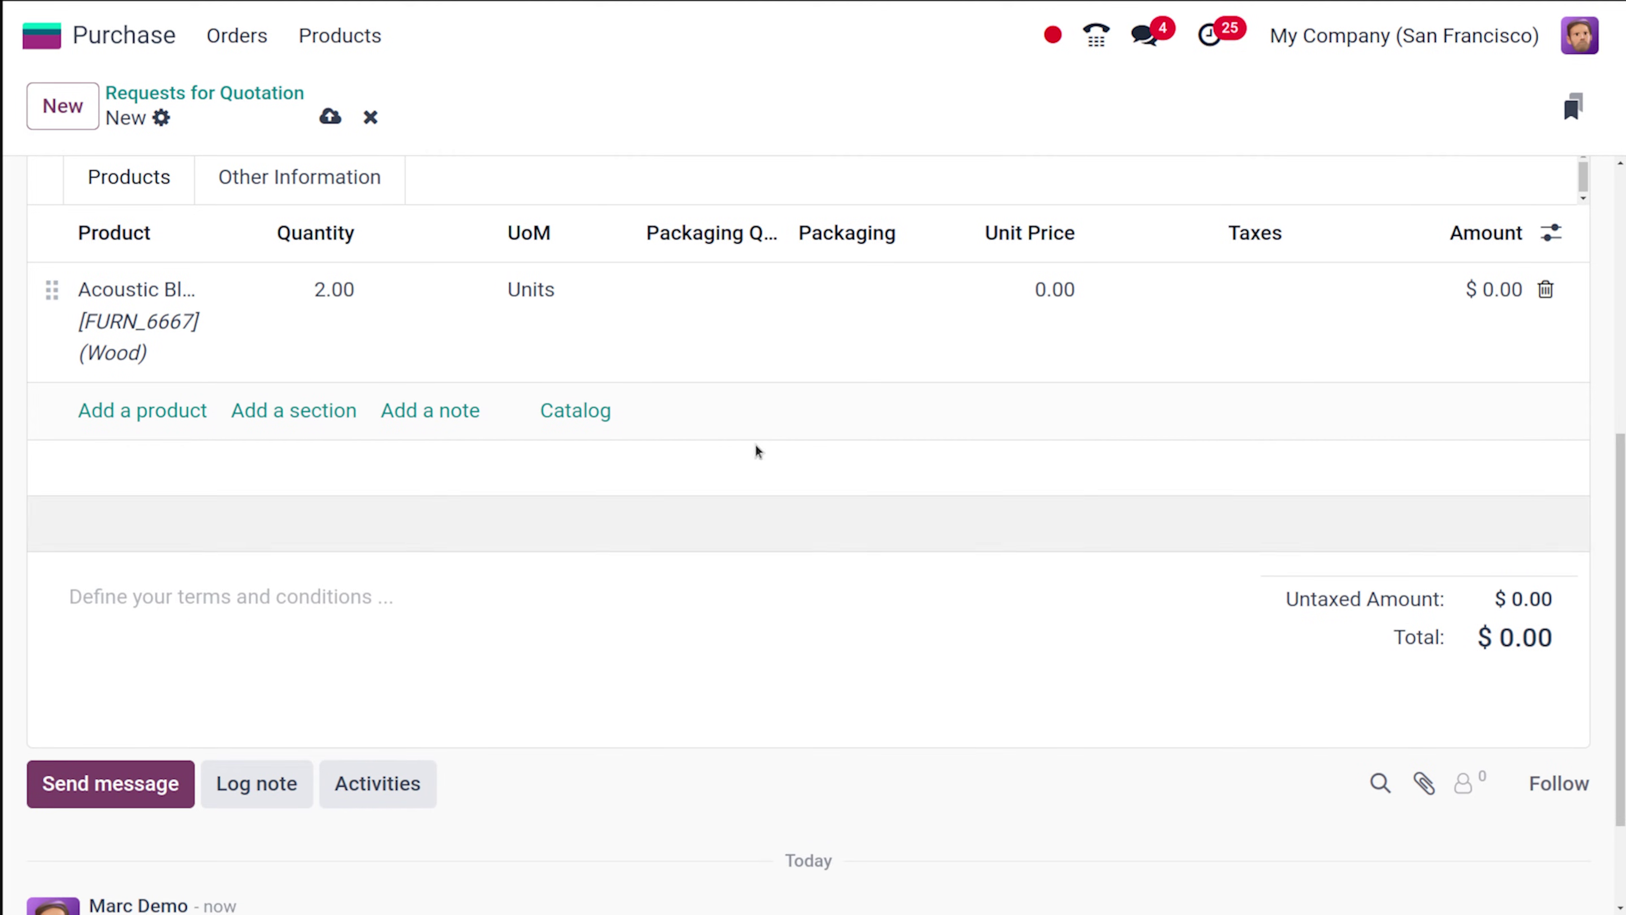
Set the line's unit price to 2,000.00, bringing the total to $4,000.00.
left_click(1026, 294)
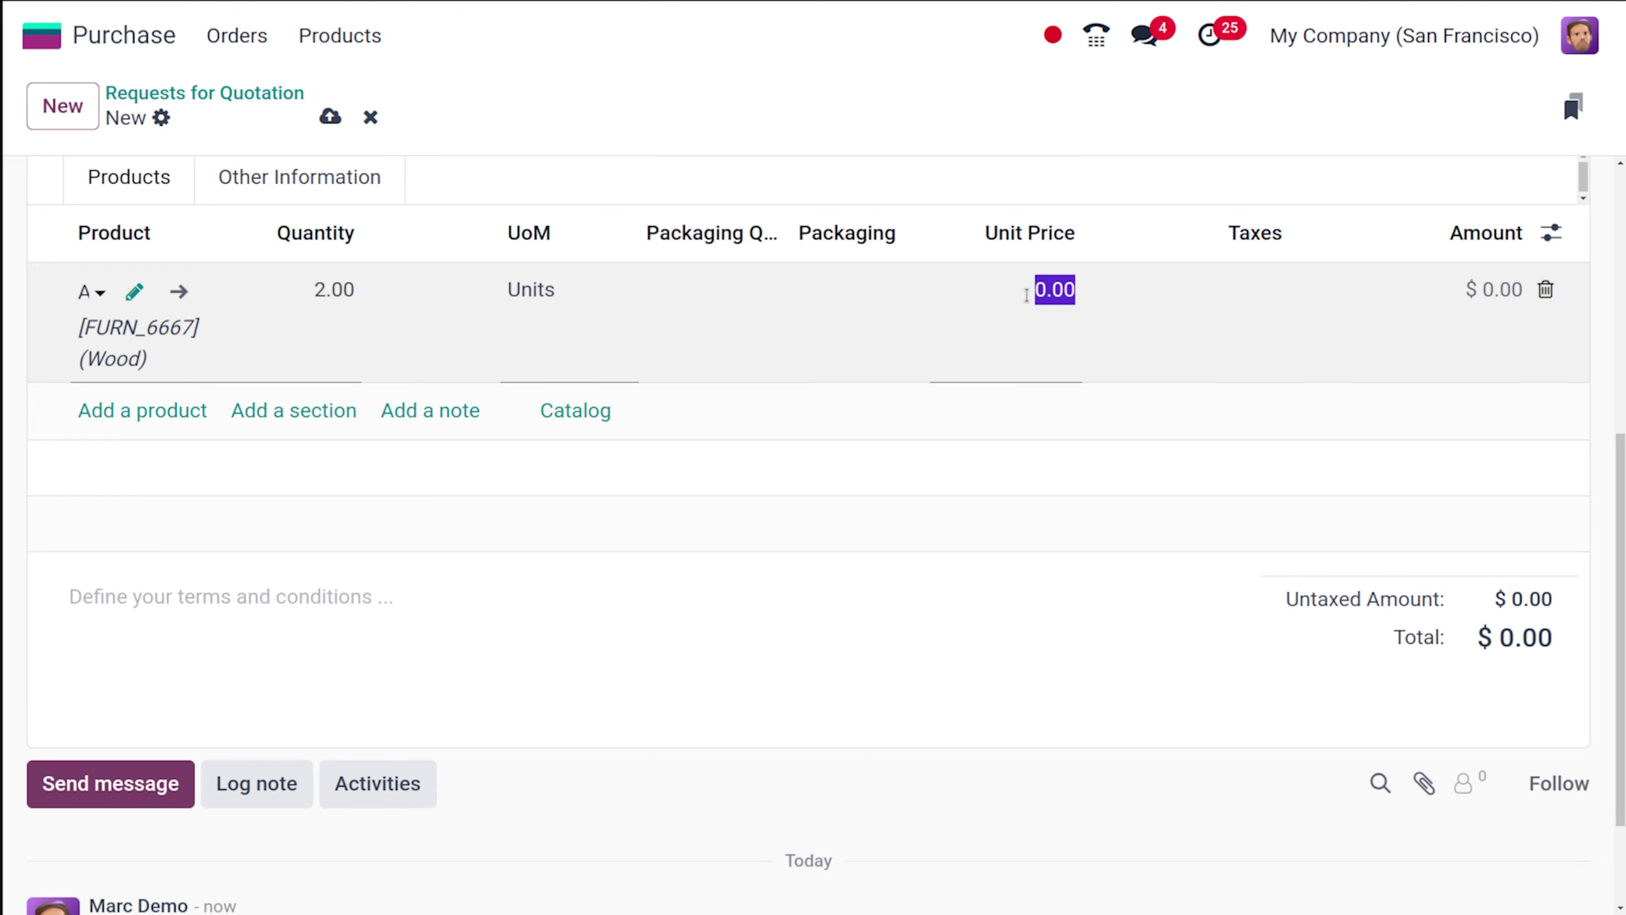
type("2,")
type("000")
left_click(839, 146)
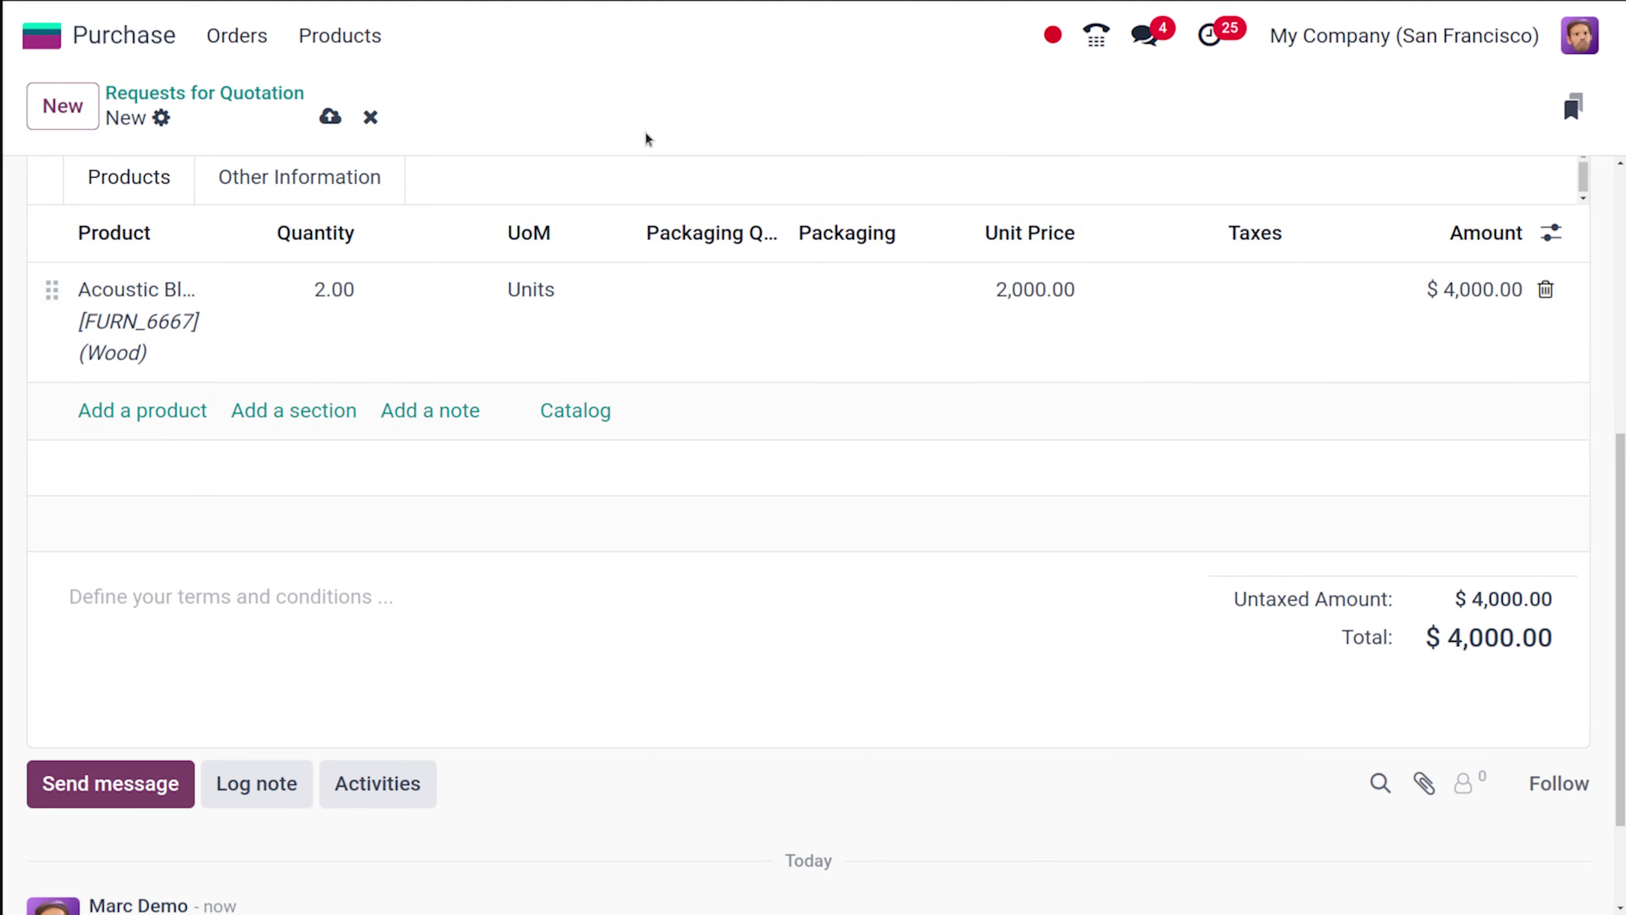
scroll(608, 631, "up", 8)
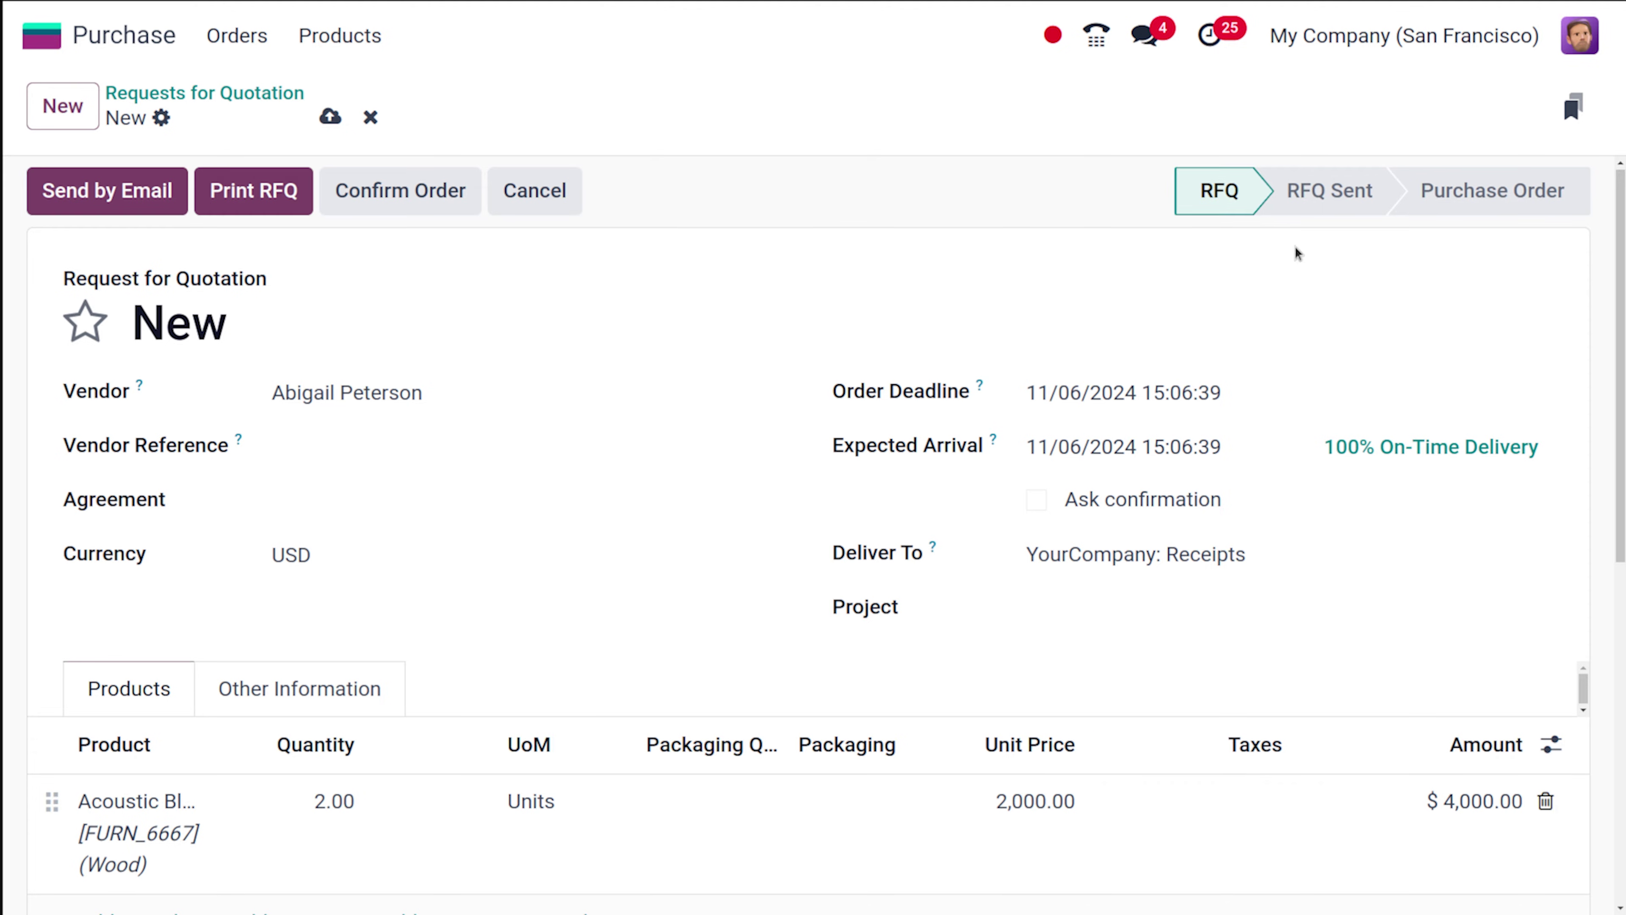
Confirm the $4,000 RFQ, which becomes P00038 in the To Approve stage.
left_click(395, 196)
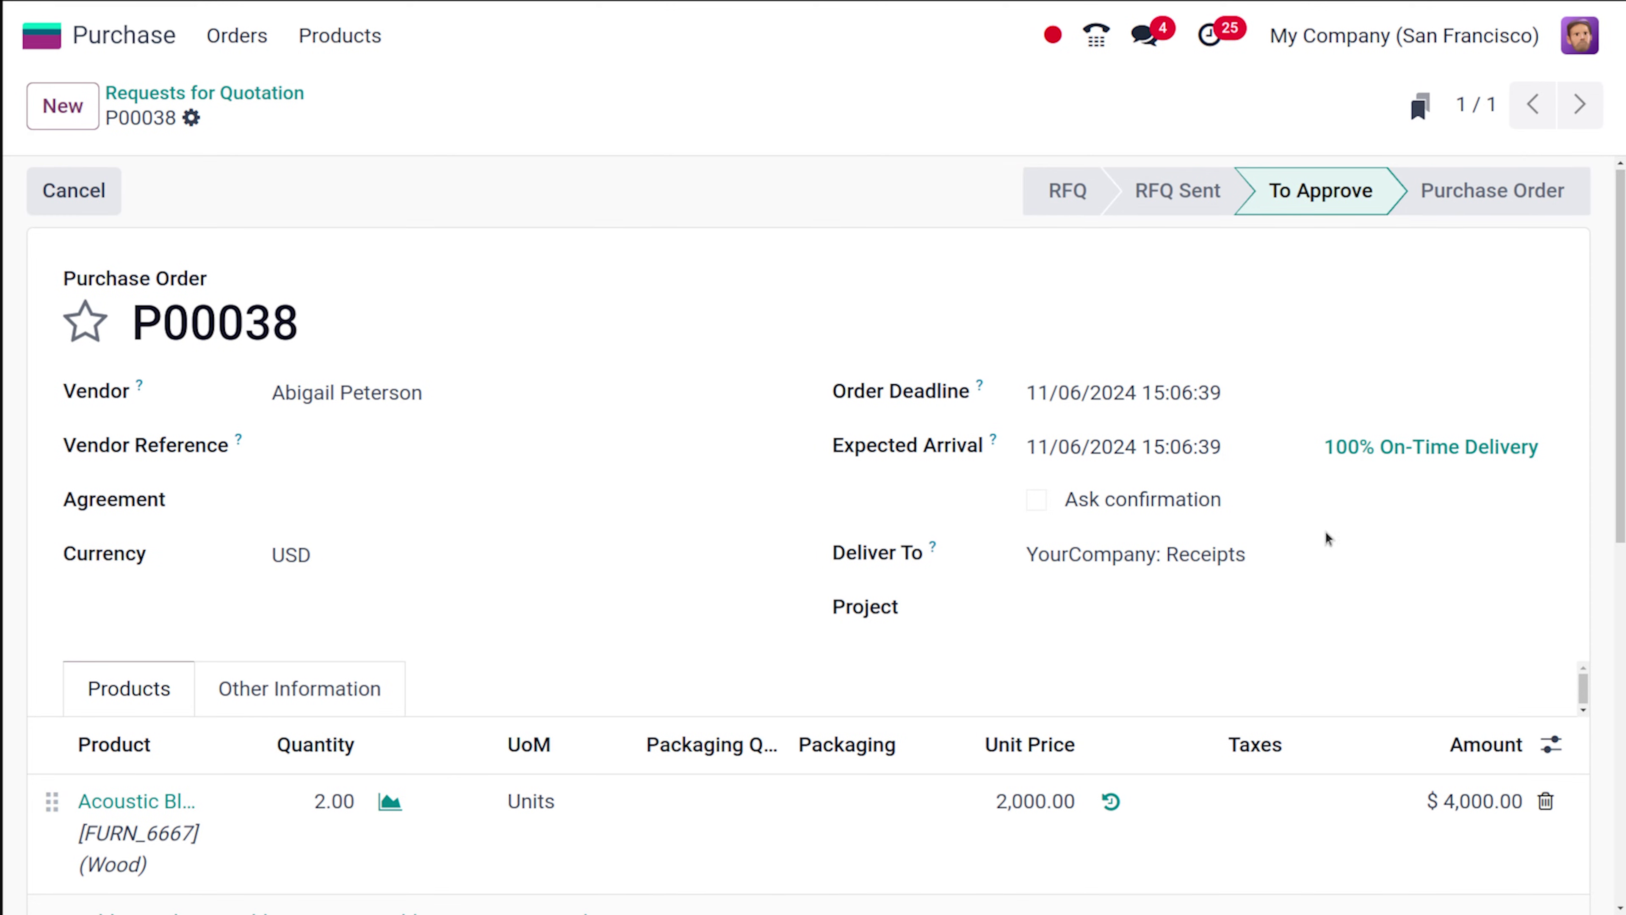
scroll(1328, 538, "down", 3)
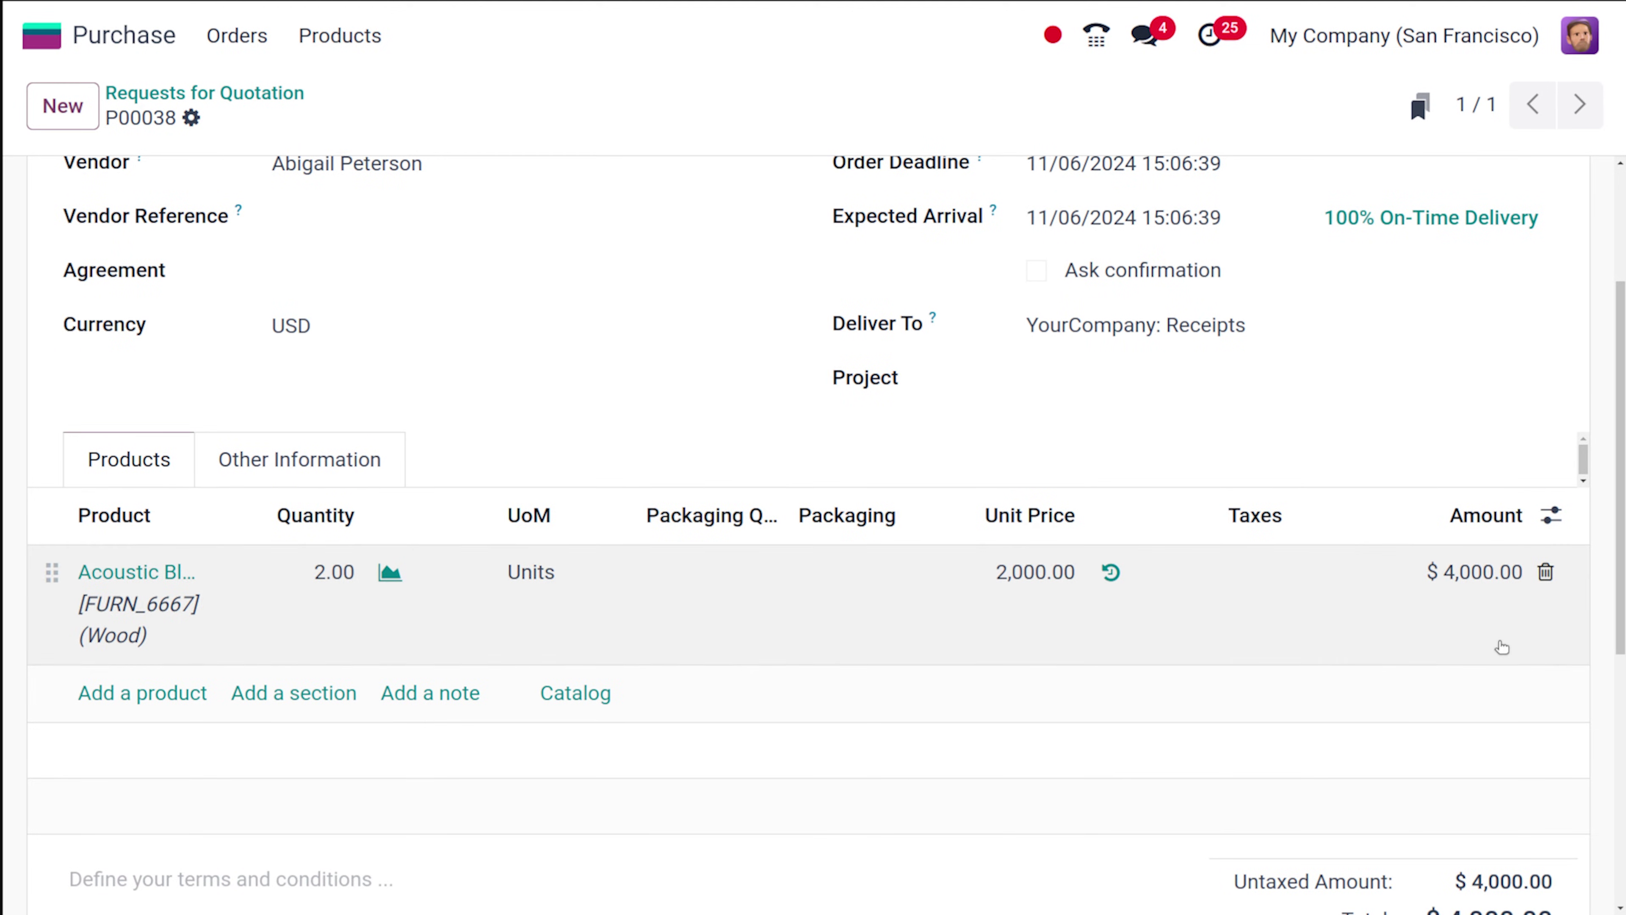
scroll(1453, 634, "up", 3)
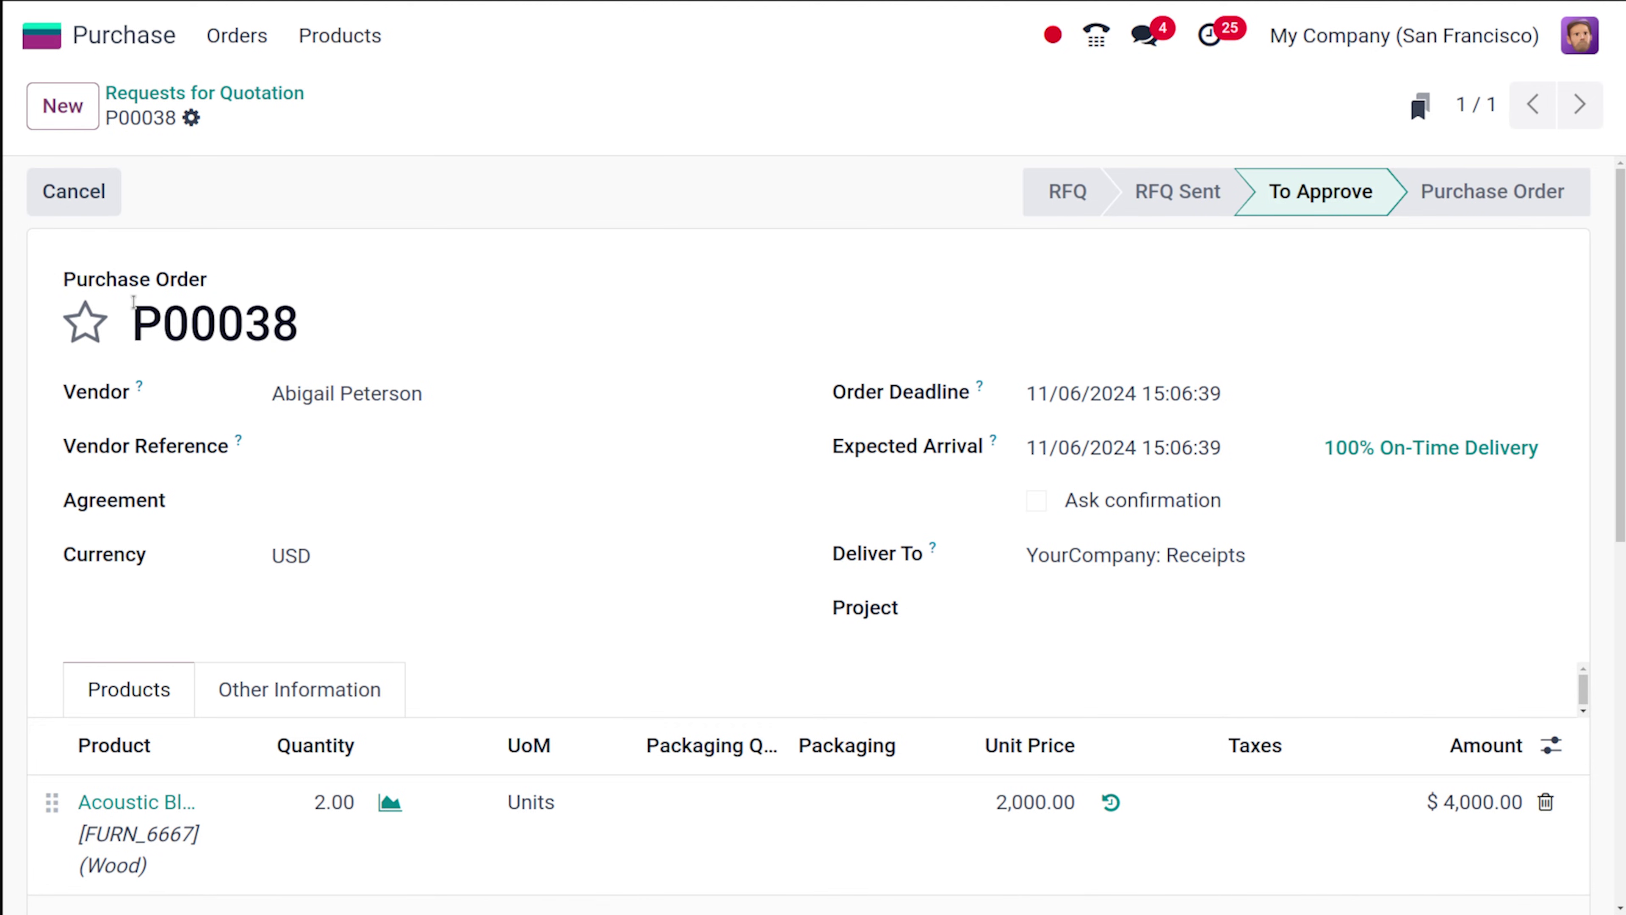
left_click_drag(133, 301, 401, 311)
left_click(413, 309)
Log out, sign in as the administrator with their password, and open the Purchase RFQ list.
left_click(1583, 39)
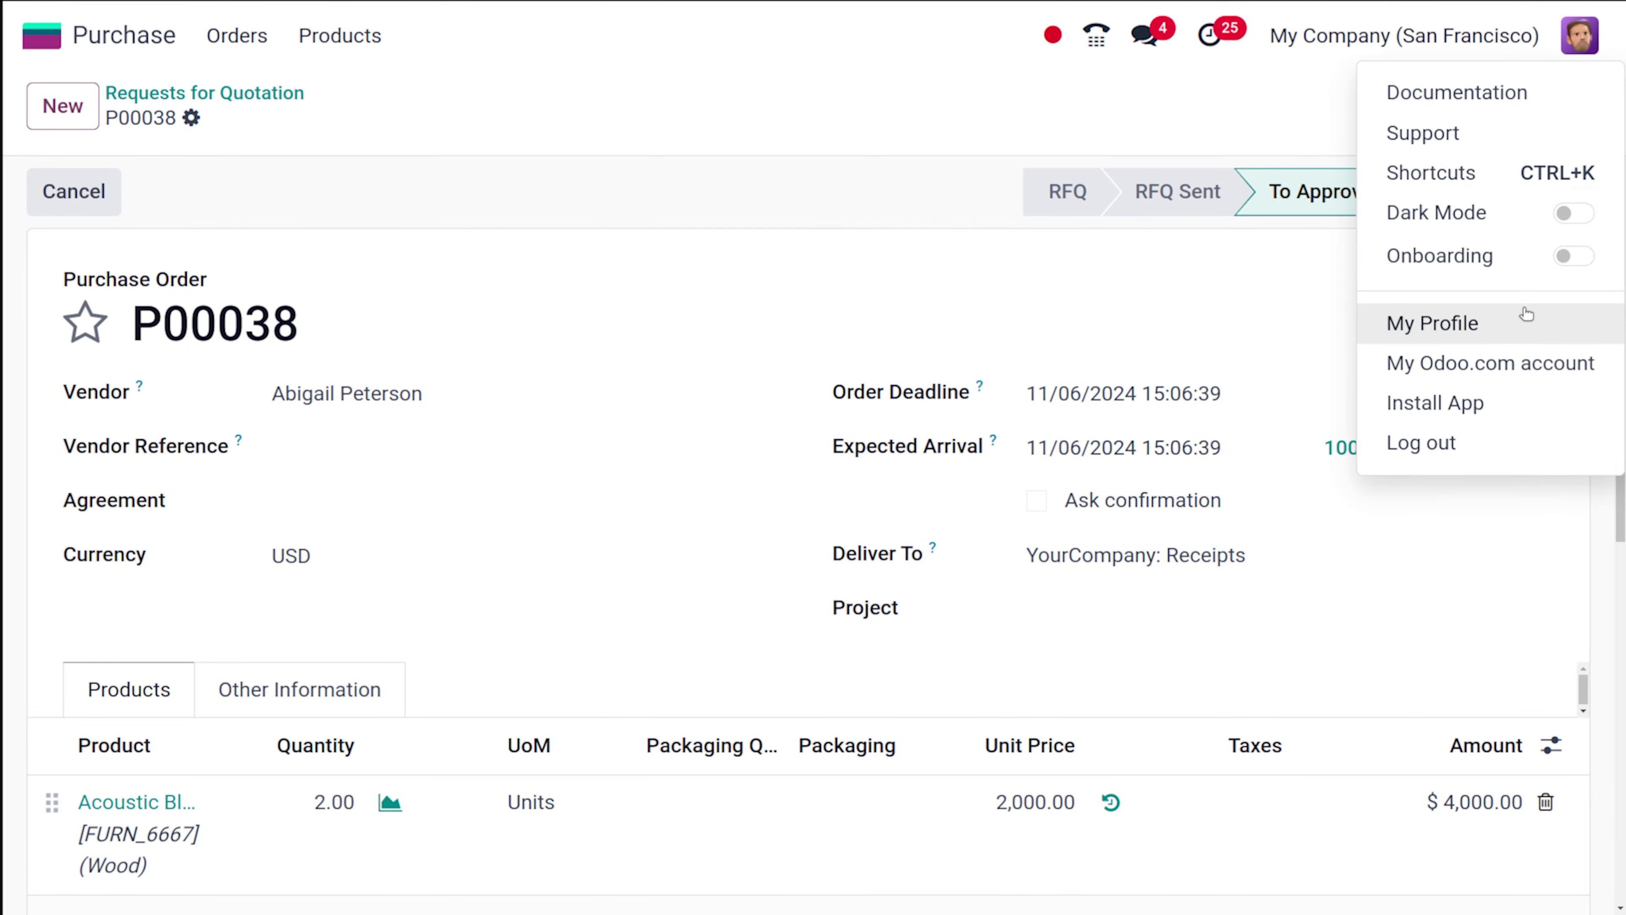
left_click(1468, 439)
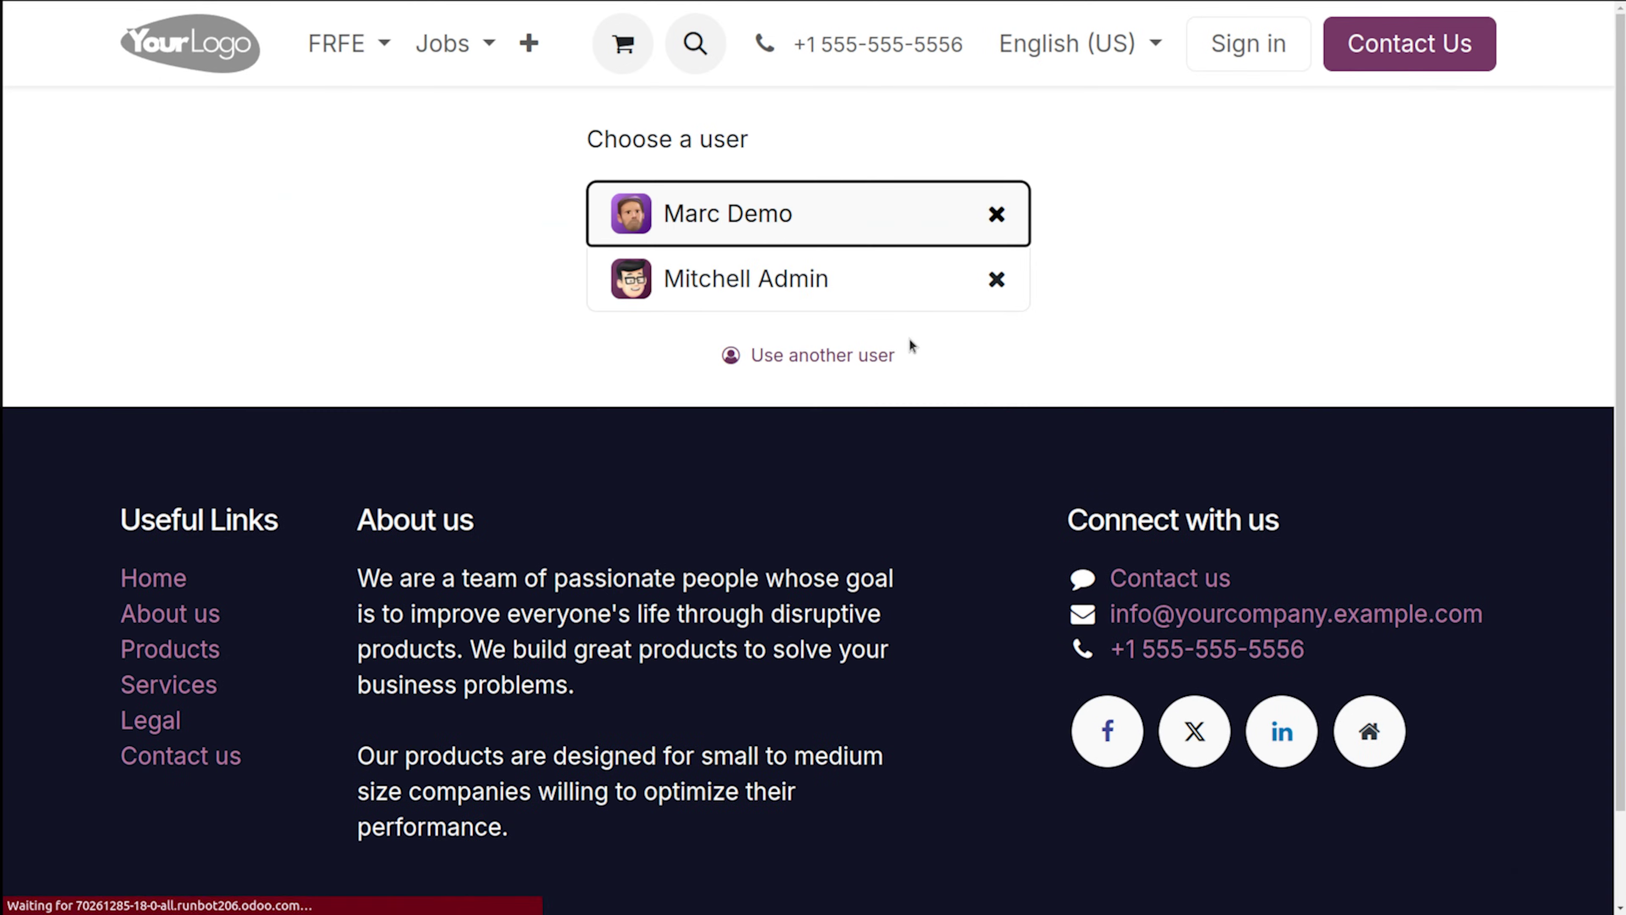
left_click(889, 272)
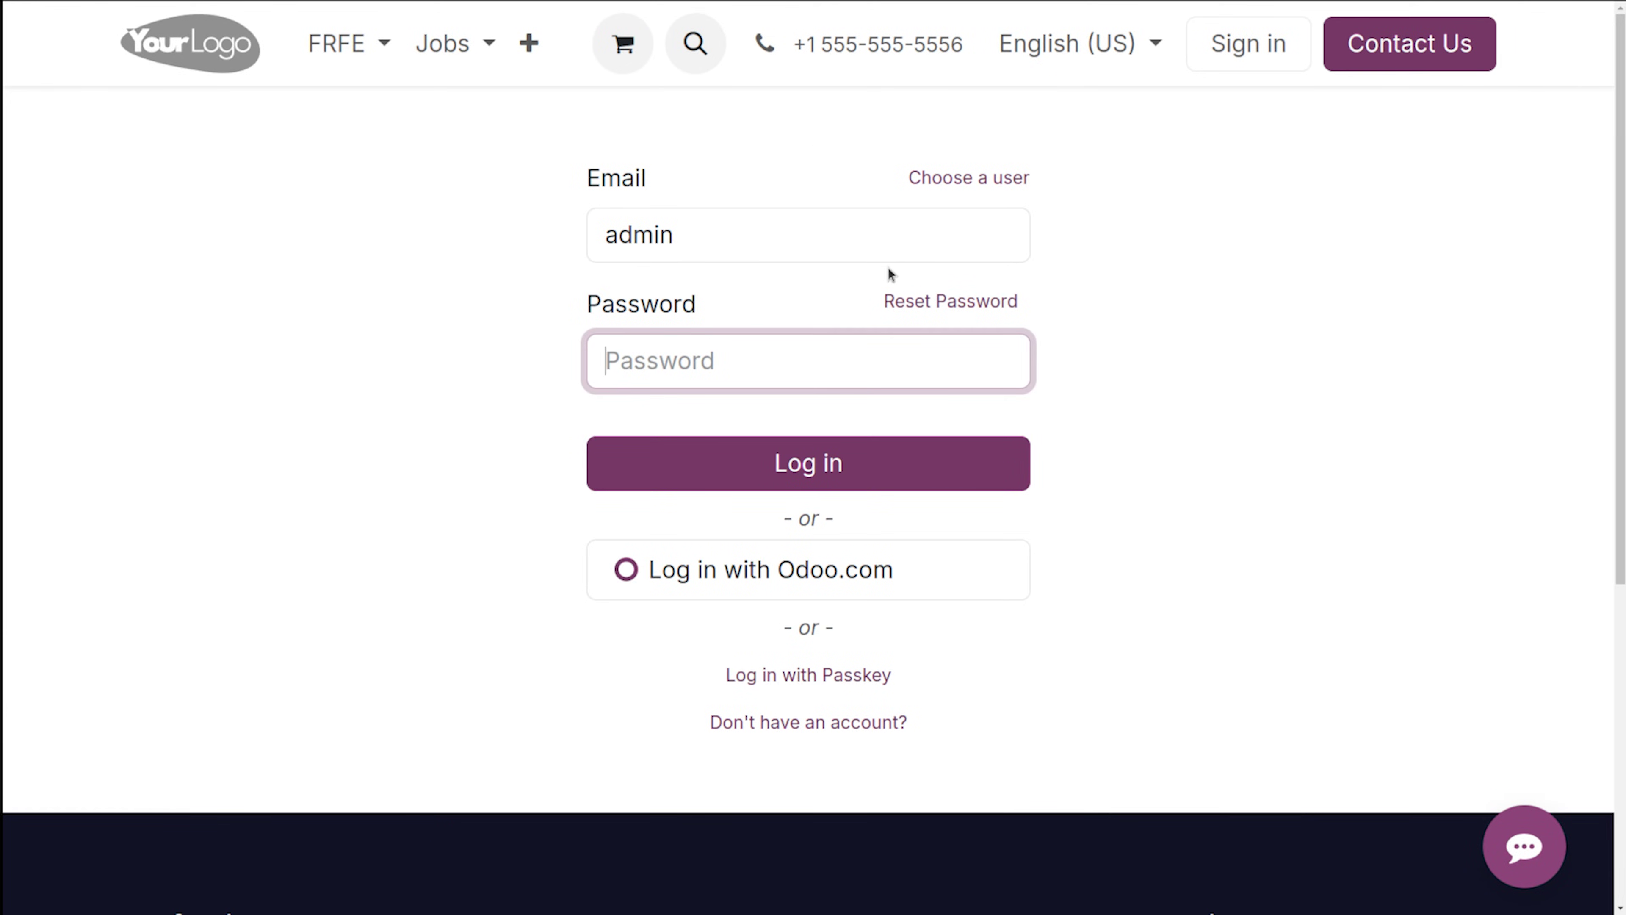
type("admin")
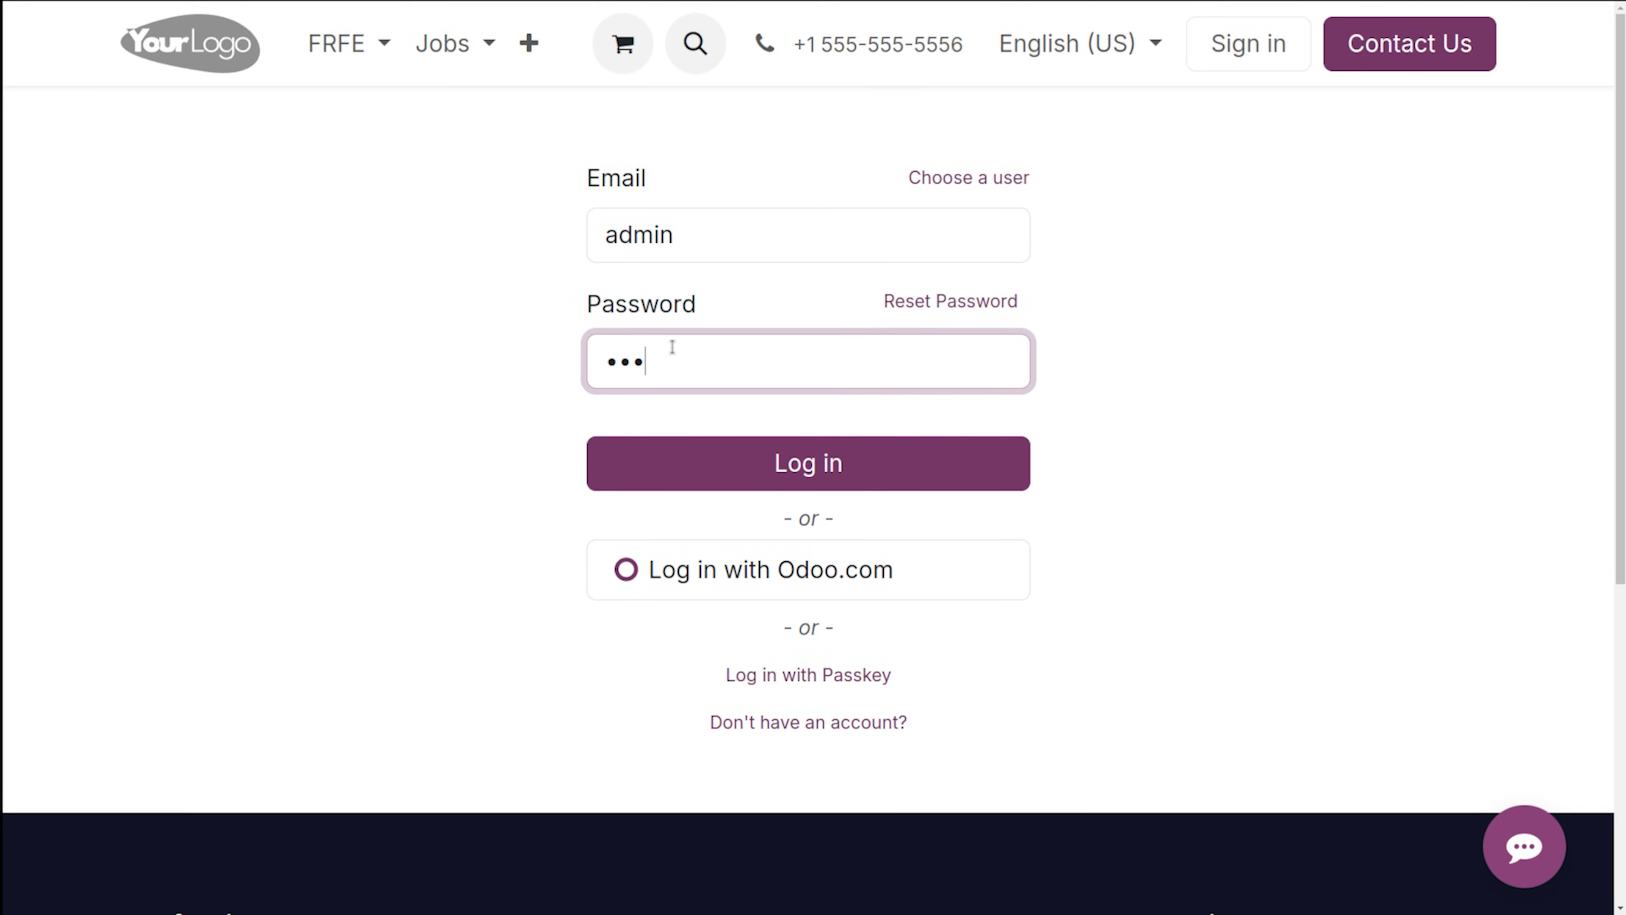
key("Return")
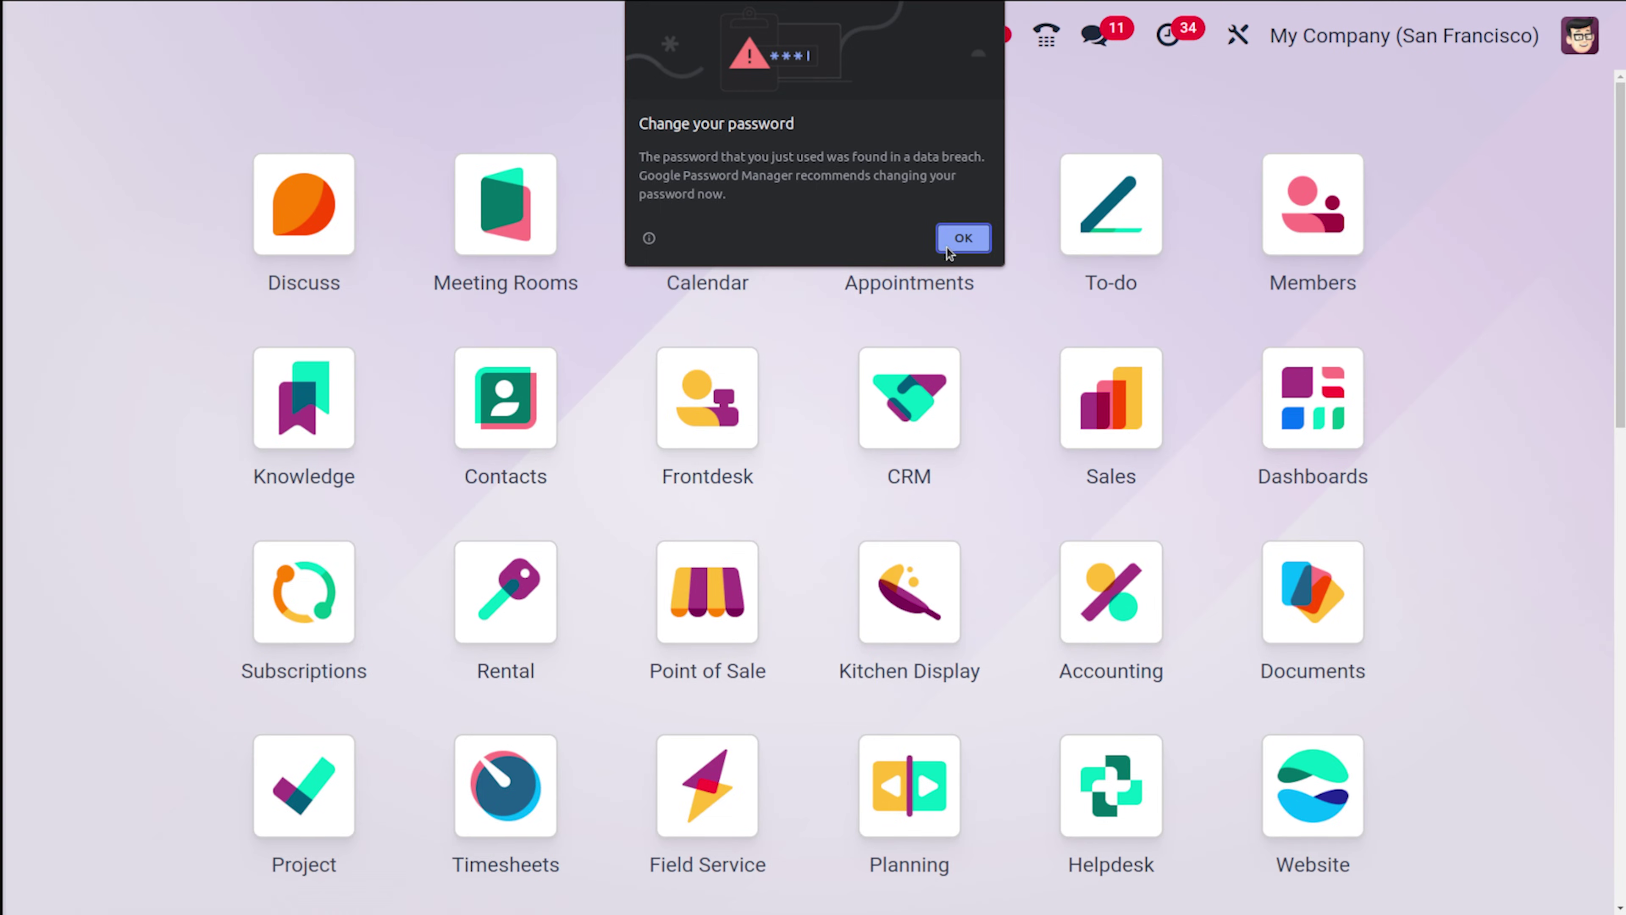
left_click(957, 242)
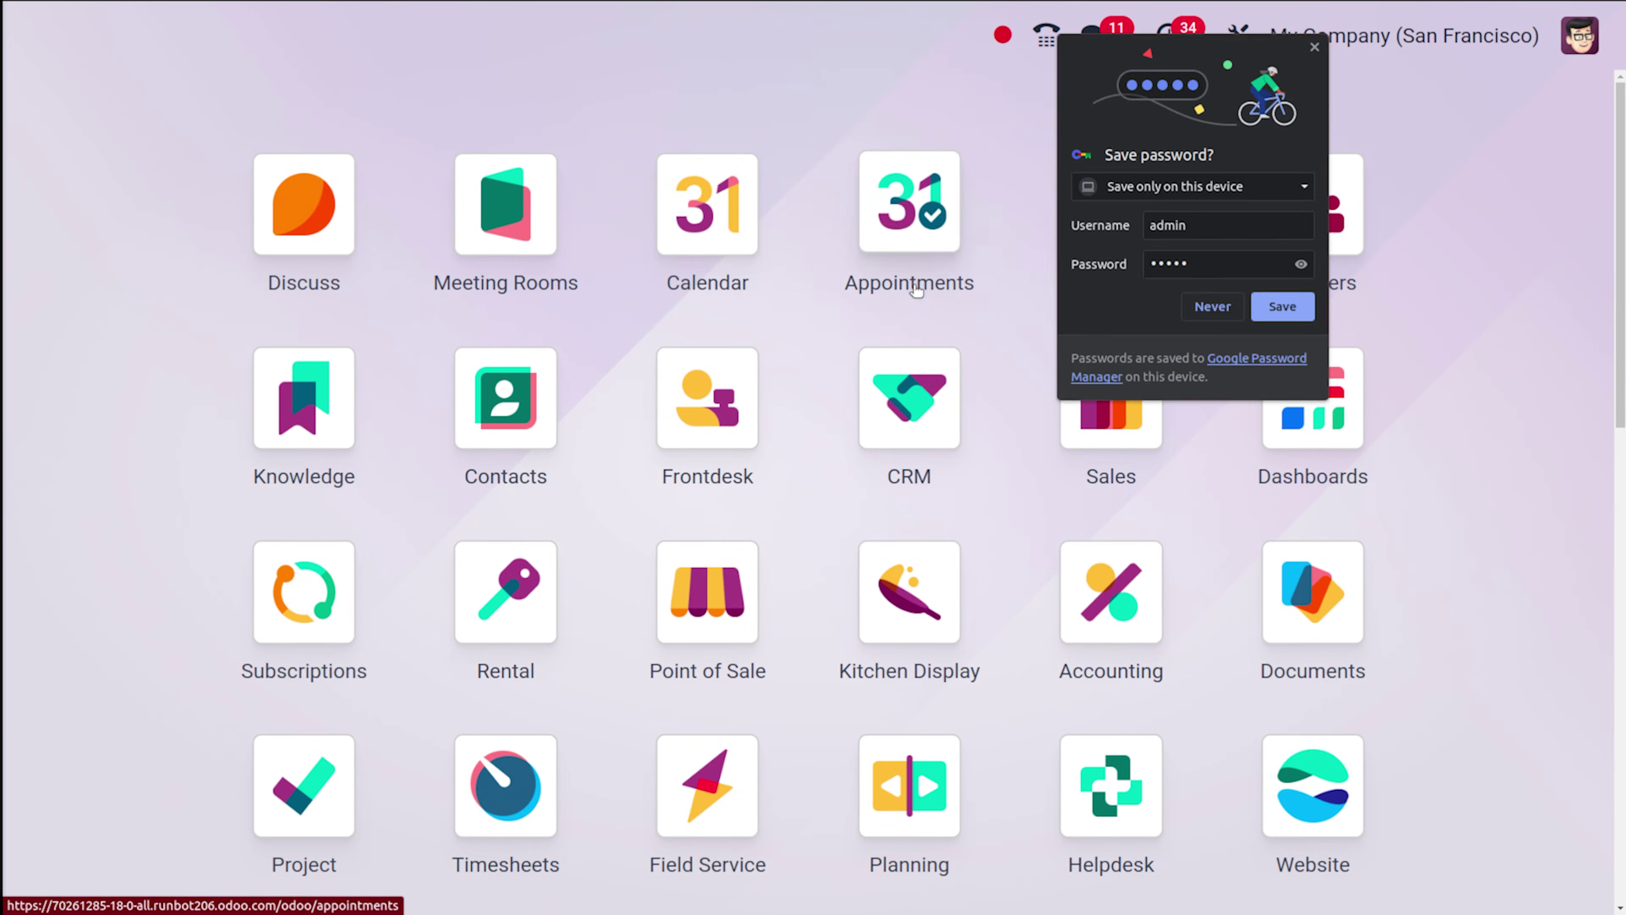
left_click(1211, 307)
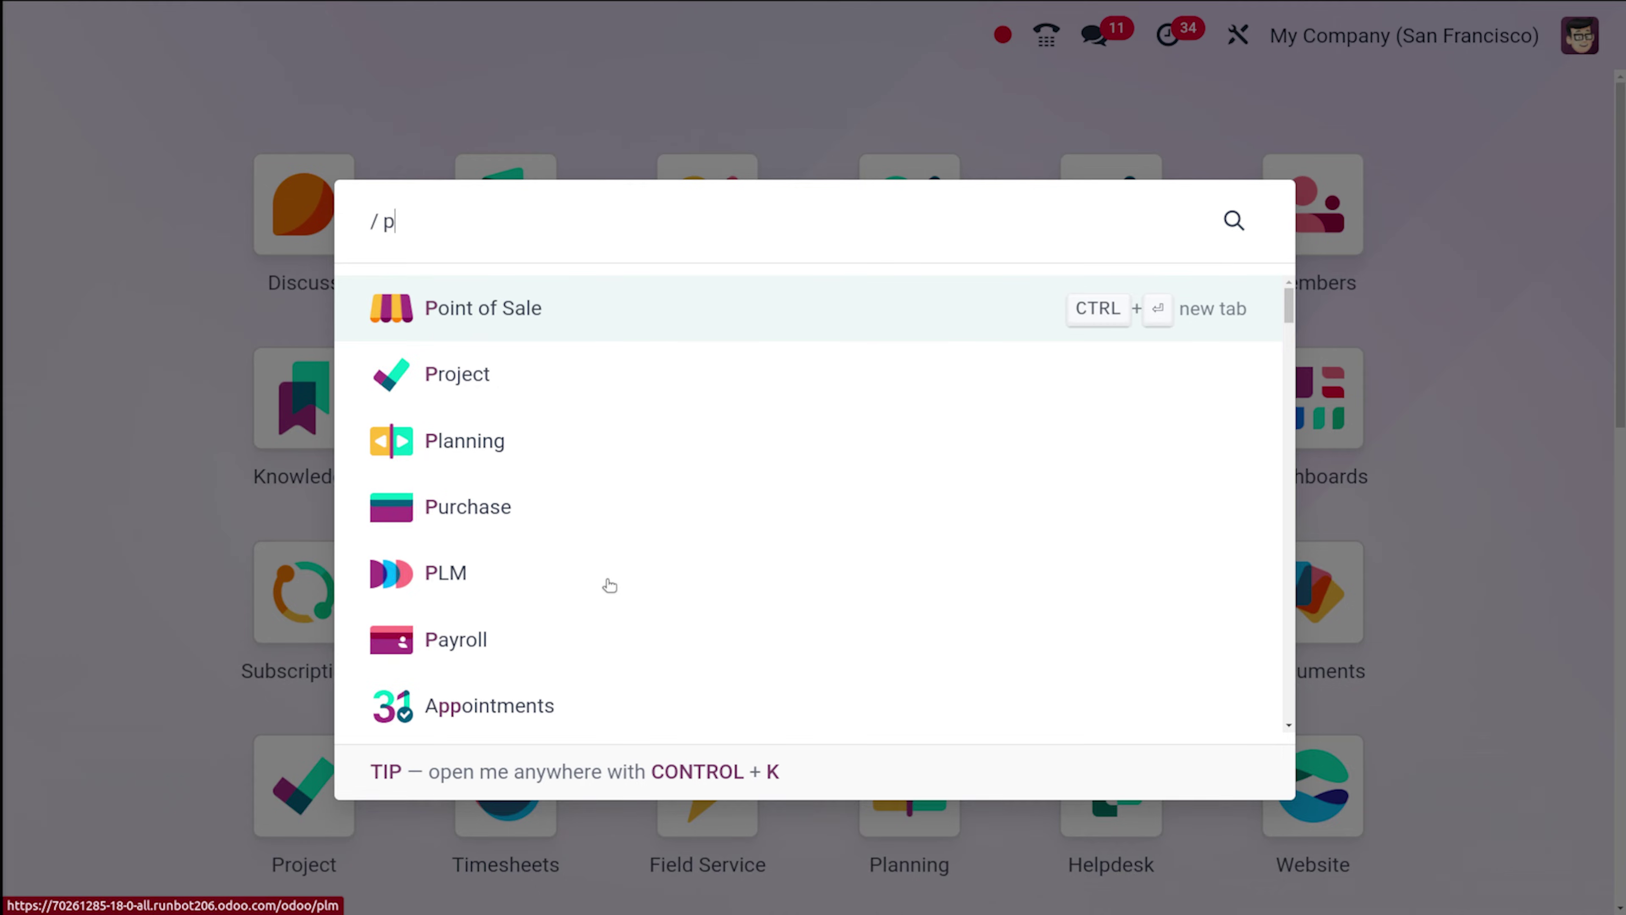
type("u")
left_click(487, 310)
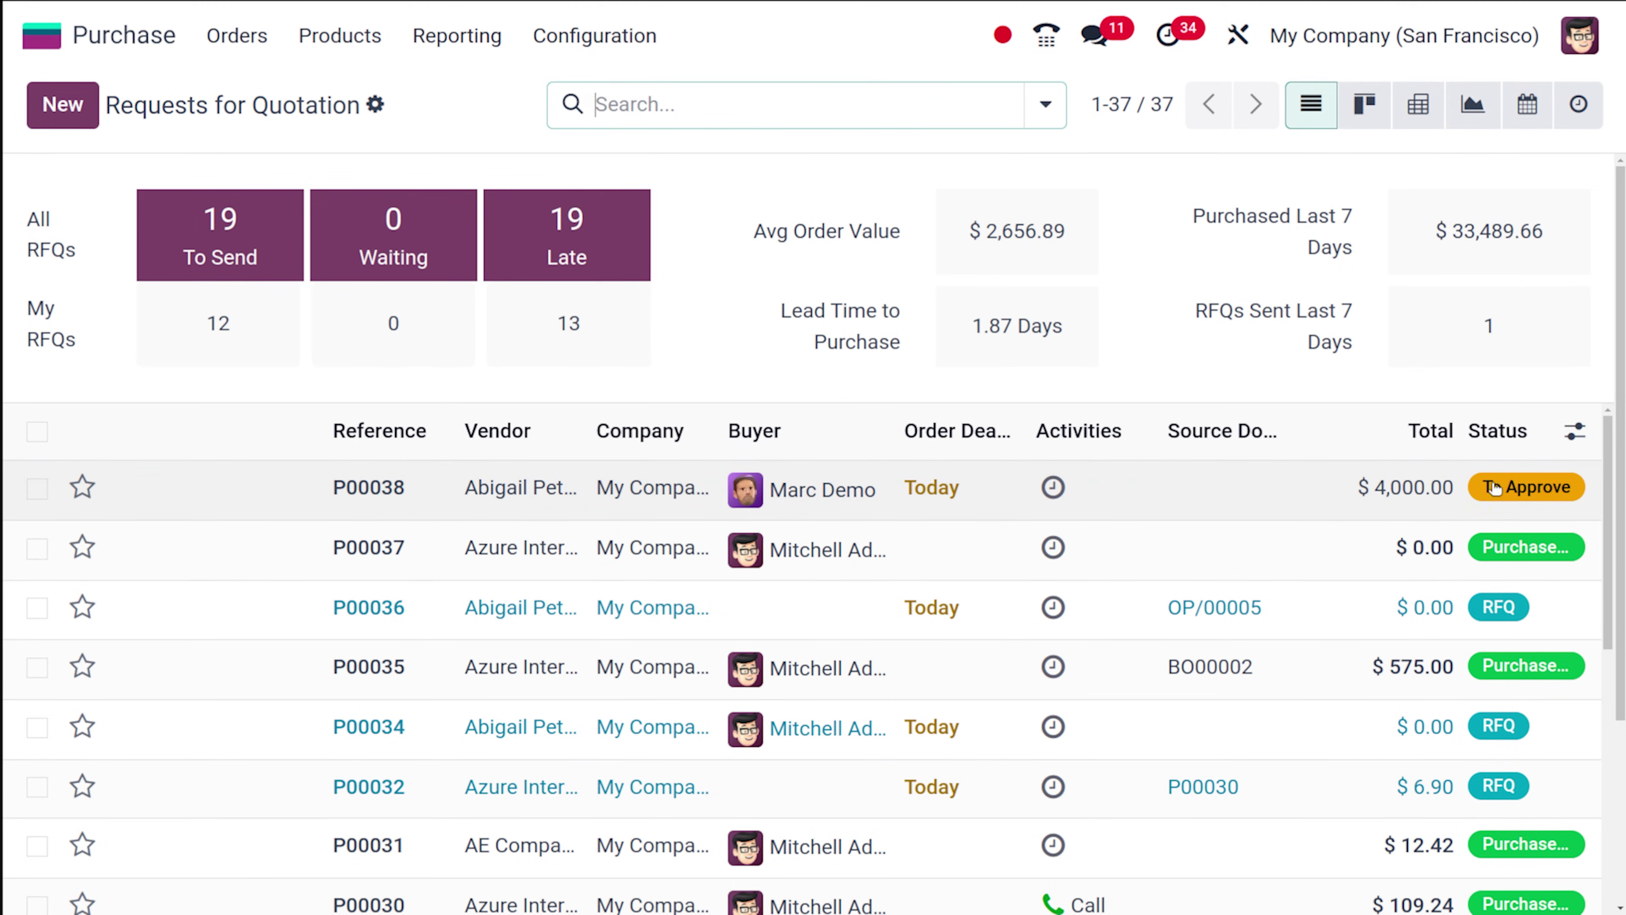
Open P00038 from the RFQ list and approve it into a Purchase Order.
left_click(1171, 495)
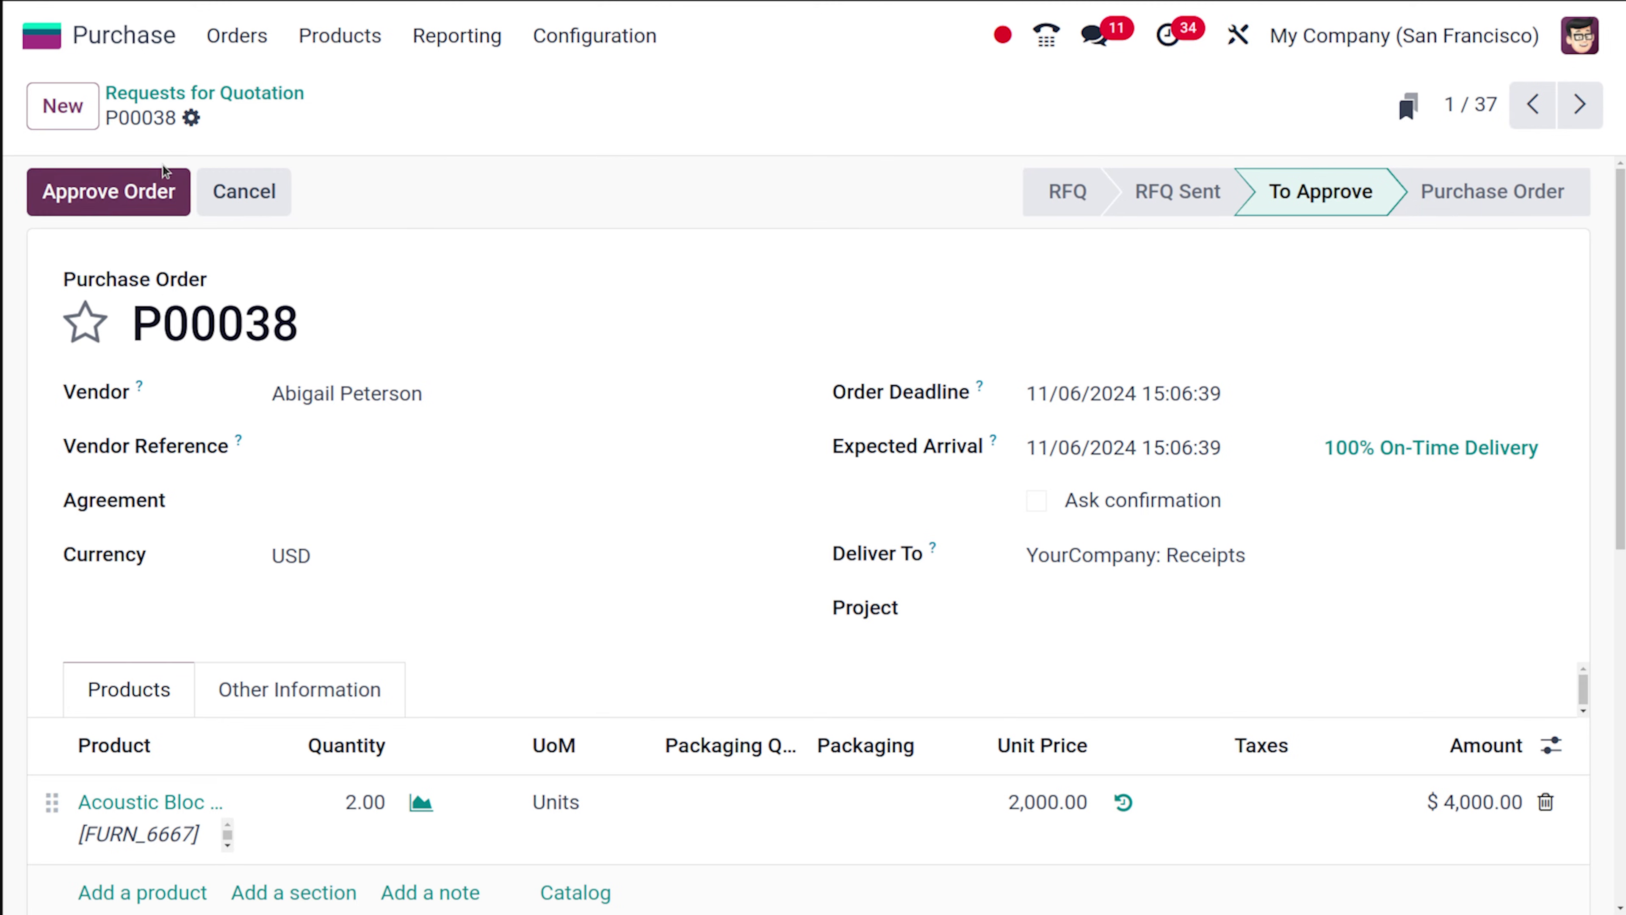
left_click(156, 189)
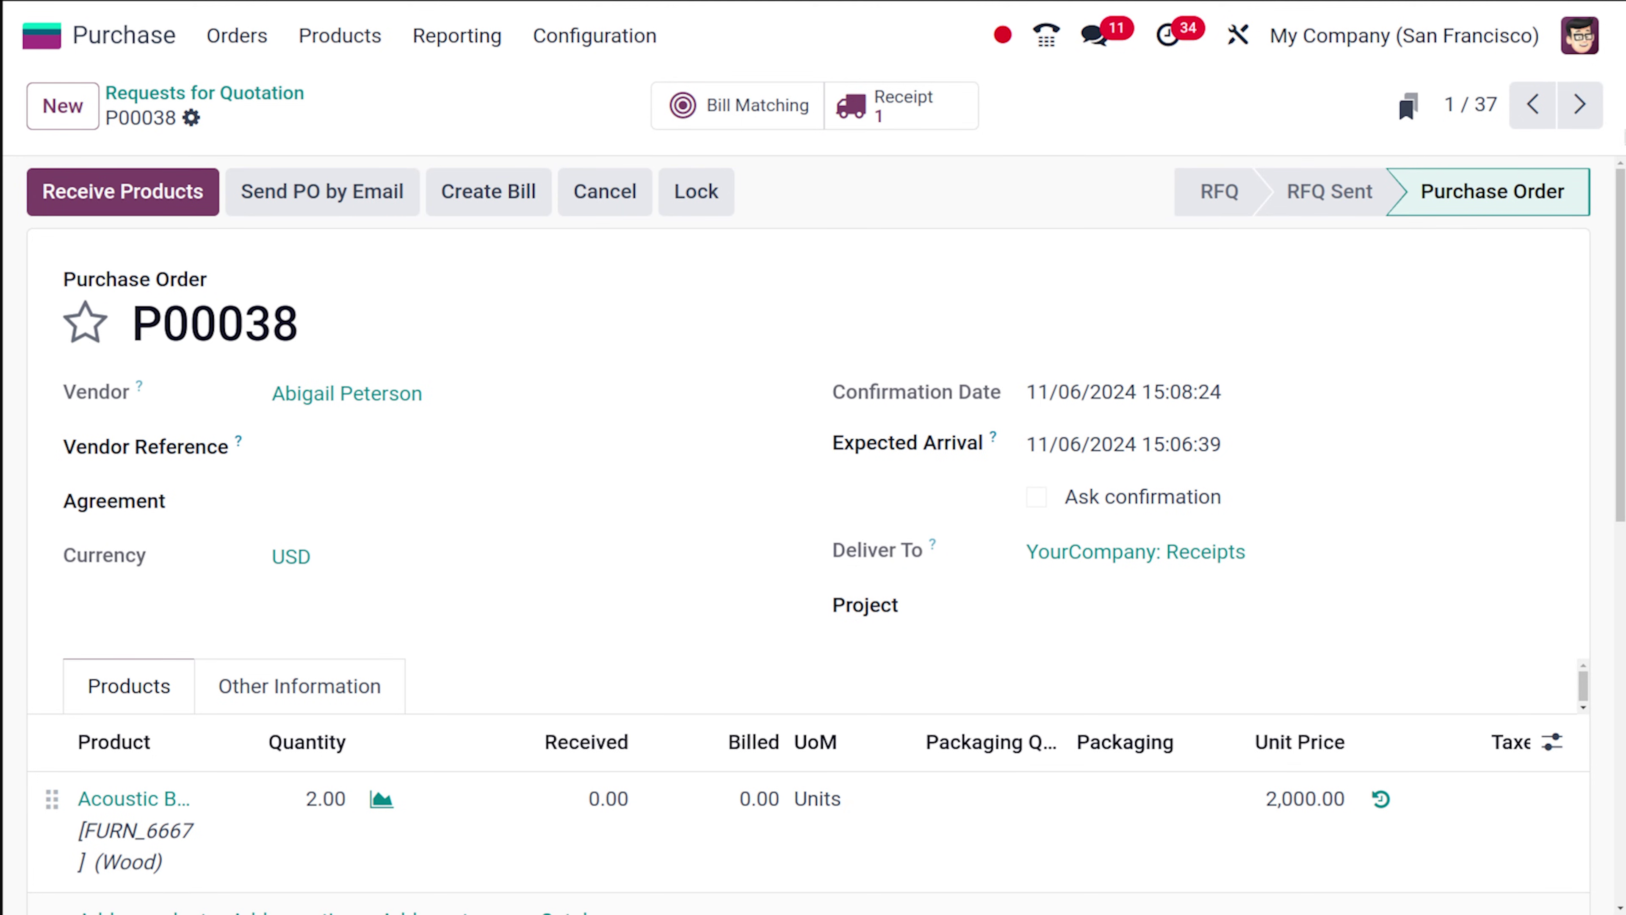
left_click(1577, 45)
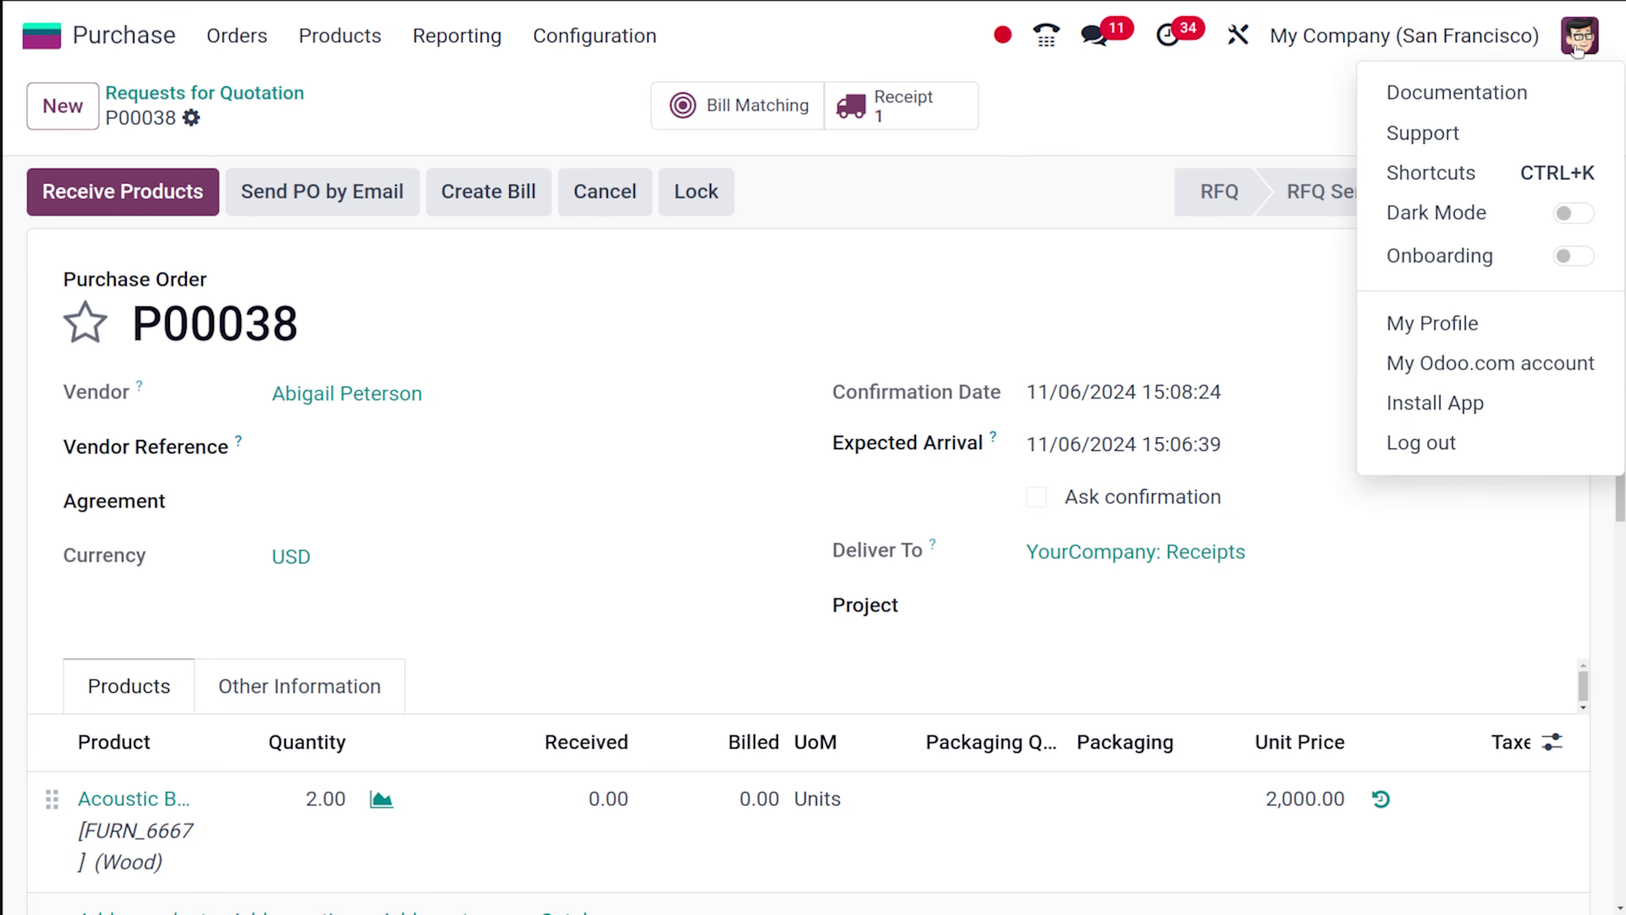
left_click(917, 224)
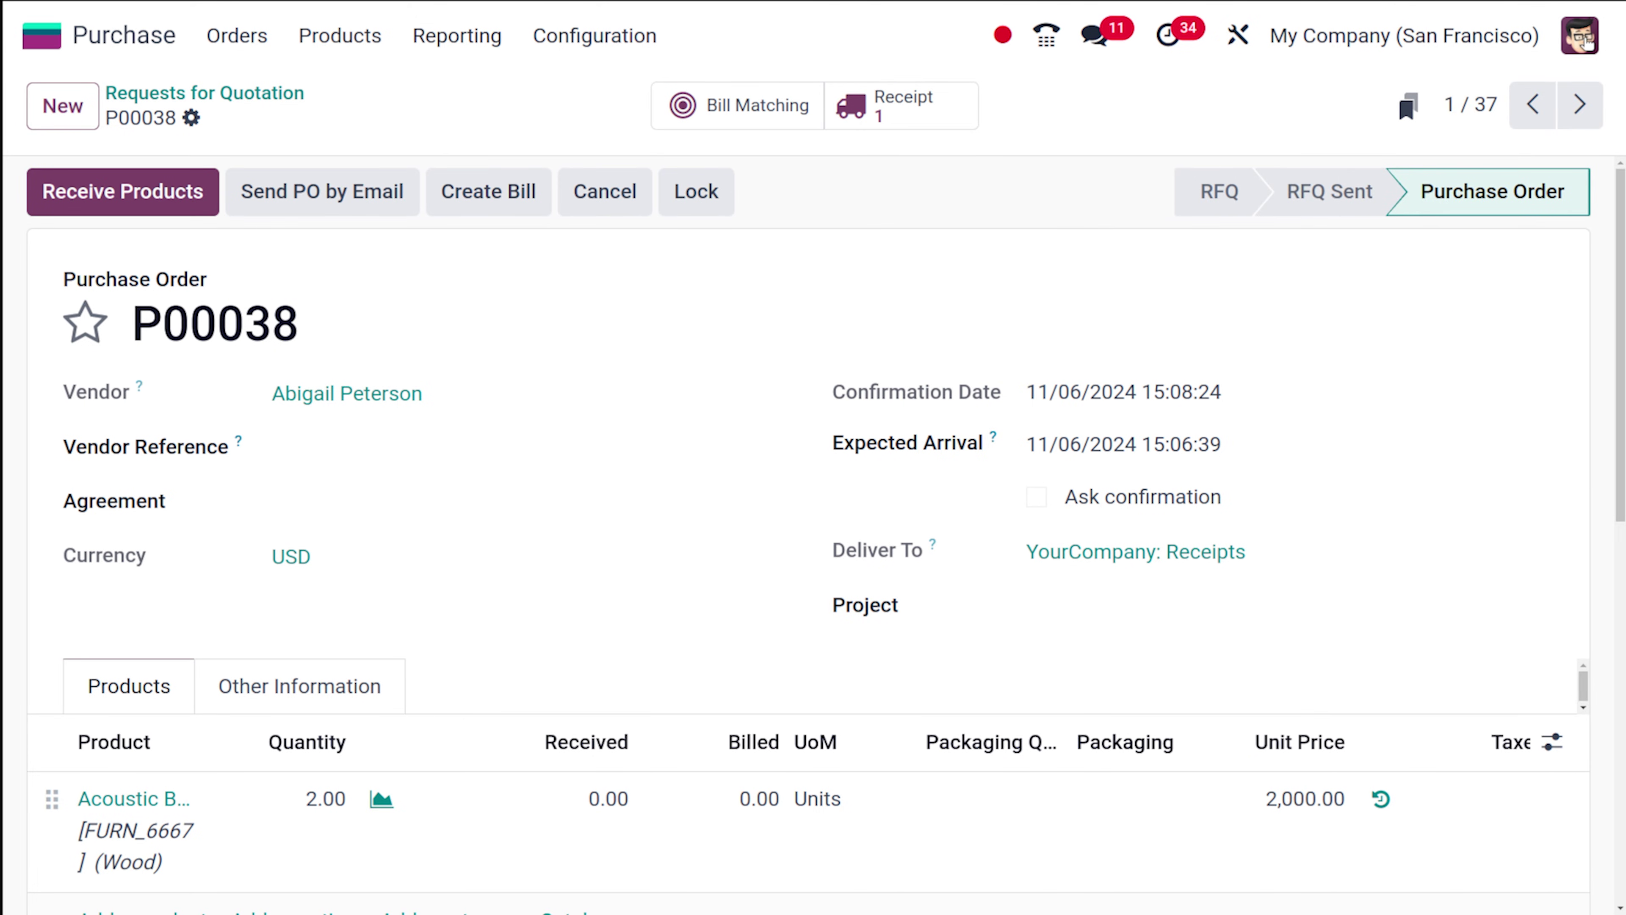
Open the demo user's record under Settings > Users & Companies > Users to check Purchase access.
left_click(41, 36)
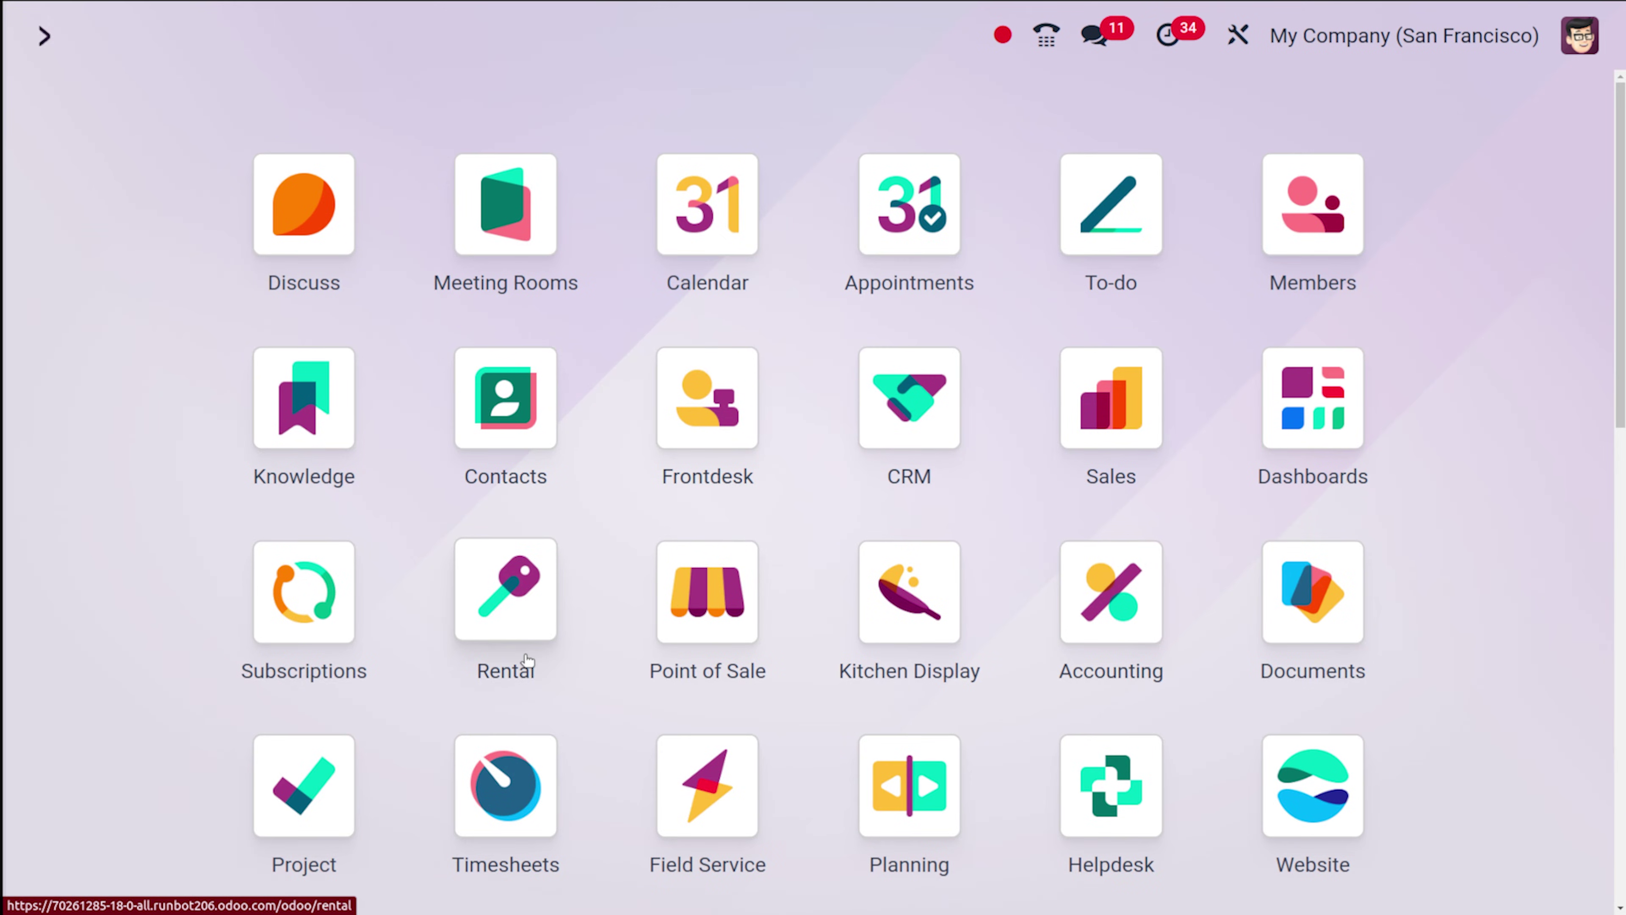
scroll(727, 681, "down", 10)
scroll(731, 684, "down", 3)
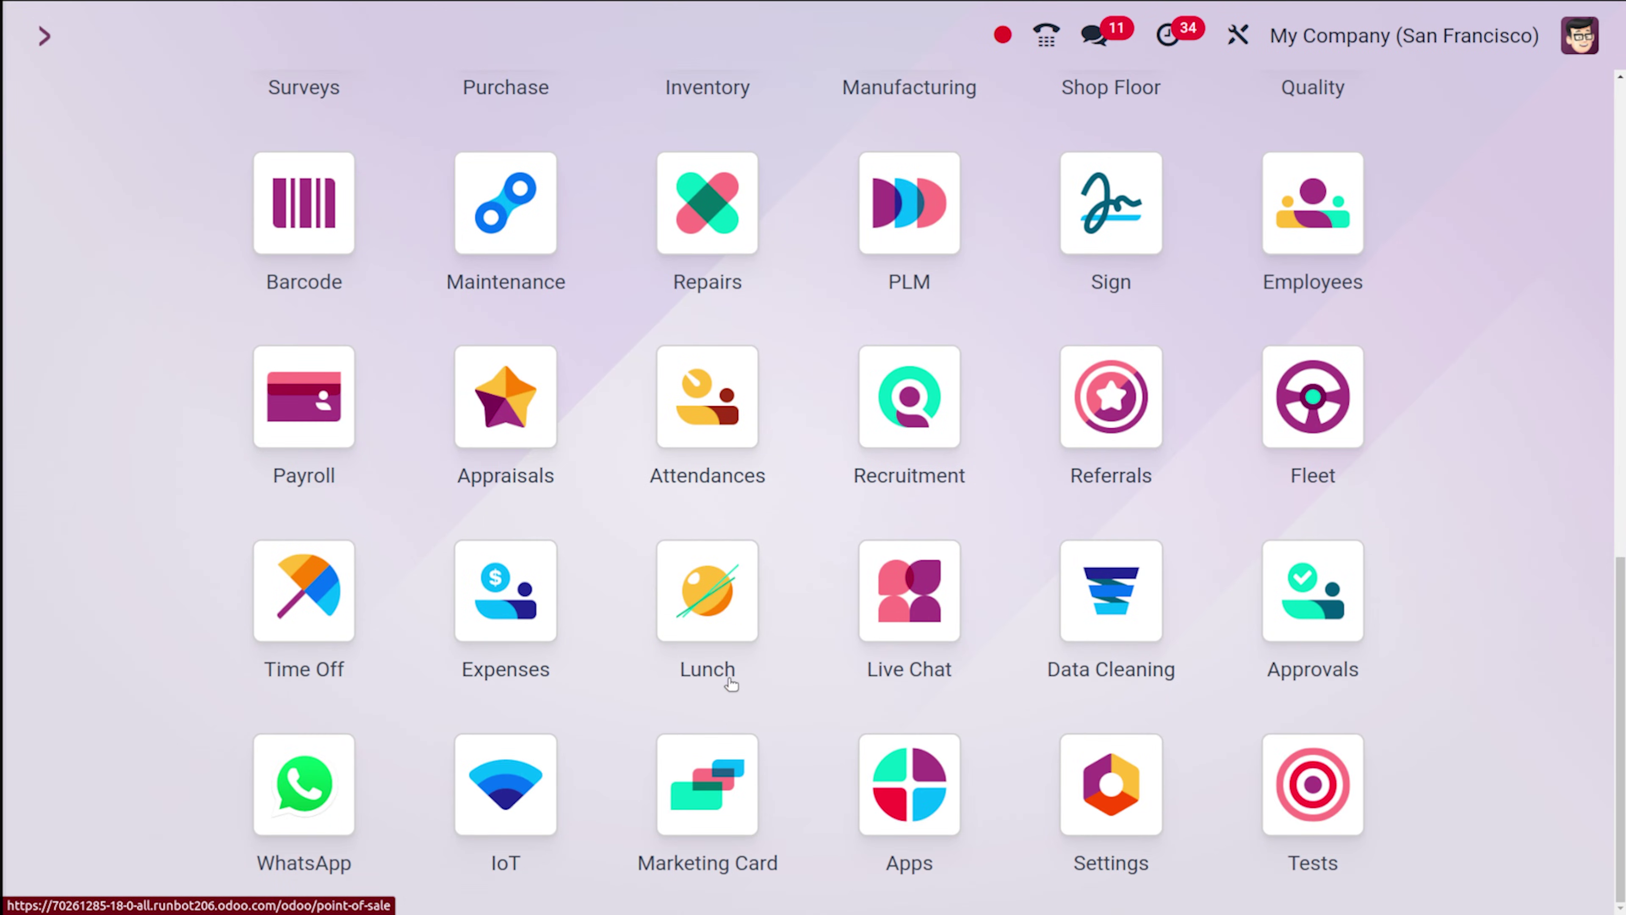
left_click(1127, 791)
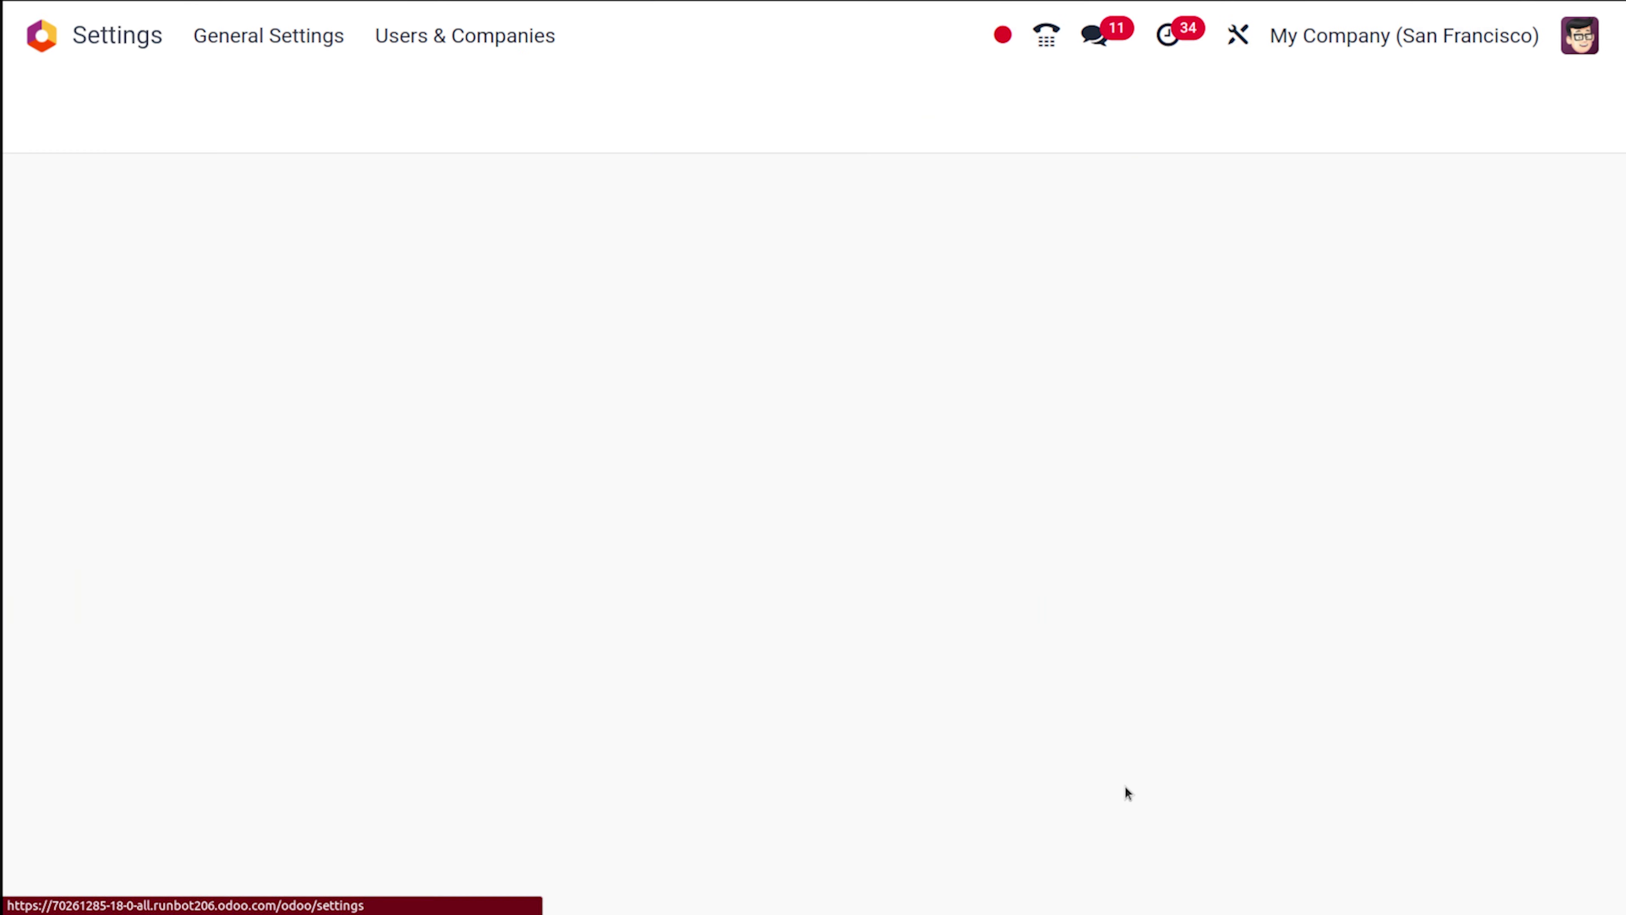
left_click(444, 37)
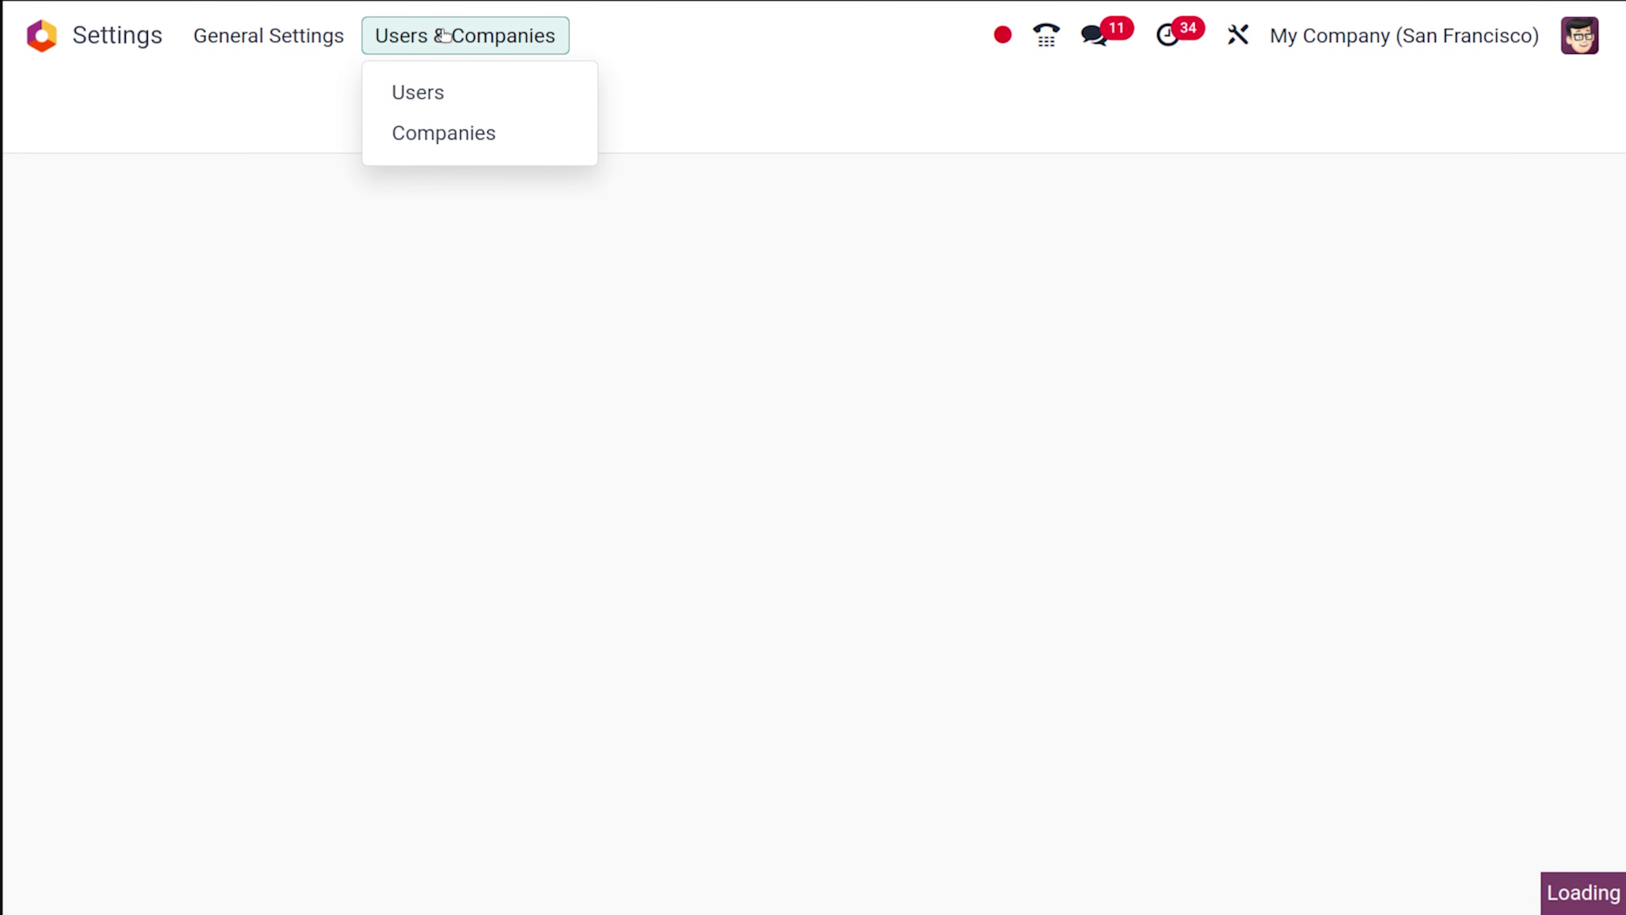
left_click(438, 96)
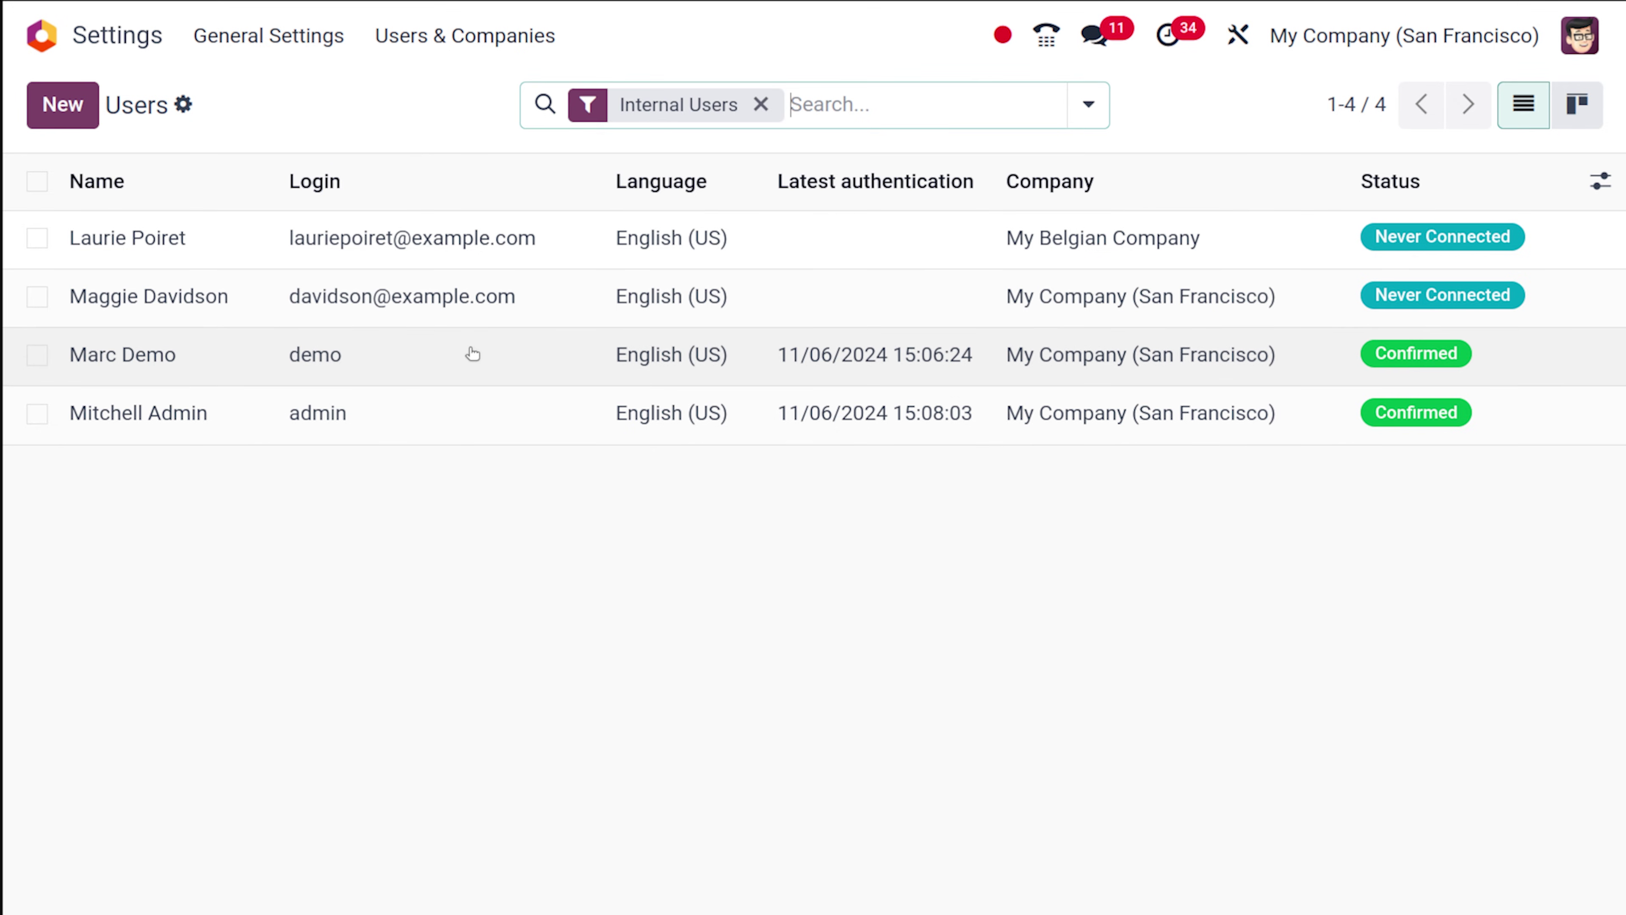
left_click(479, 352)
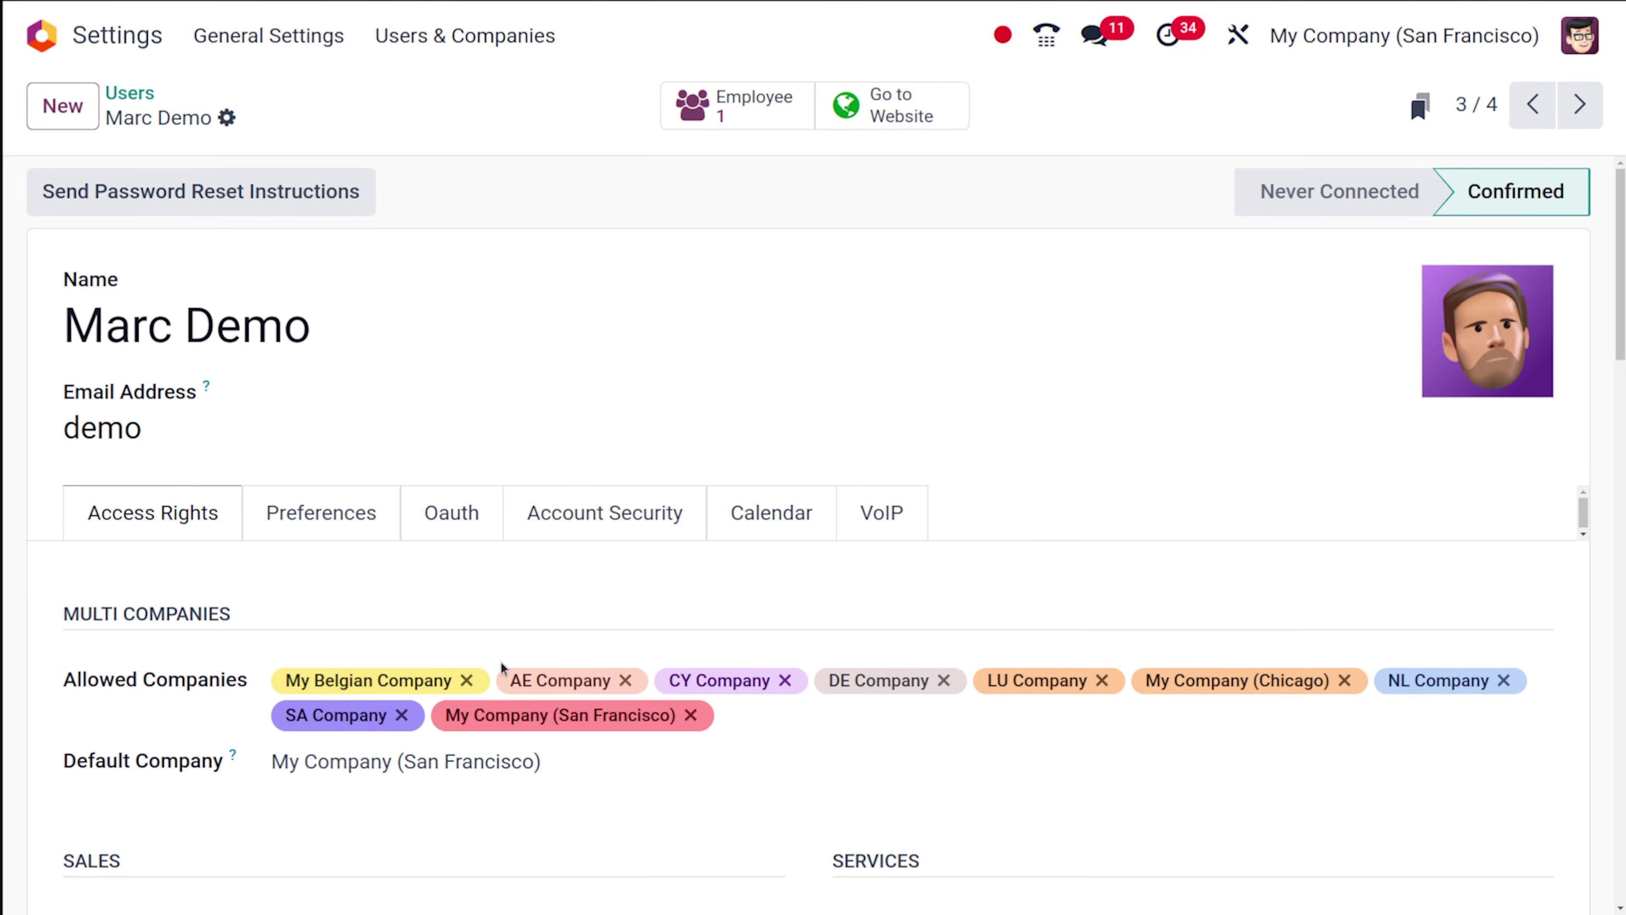
scroll(626, 506, "down", 10)
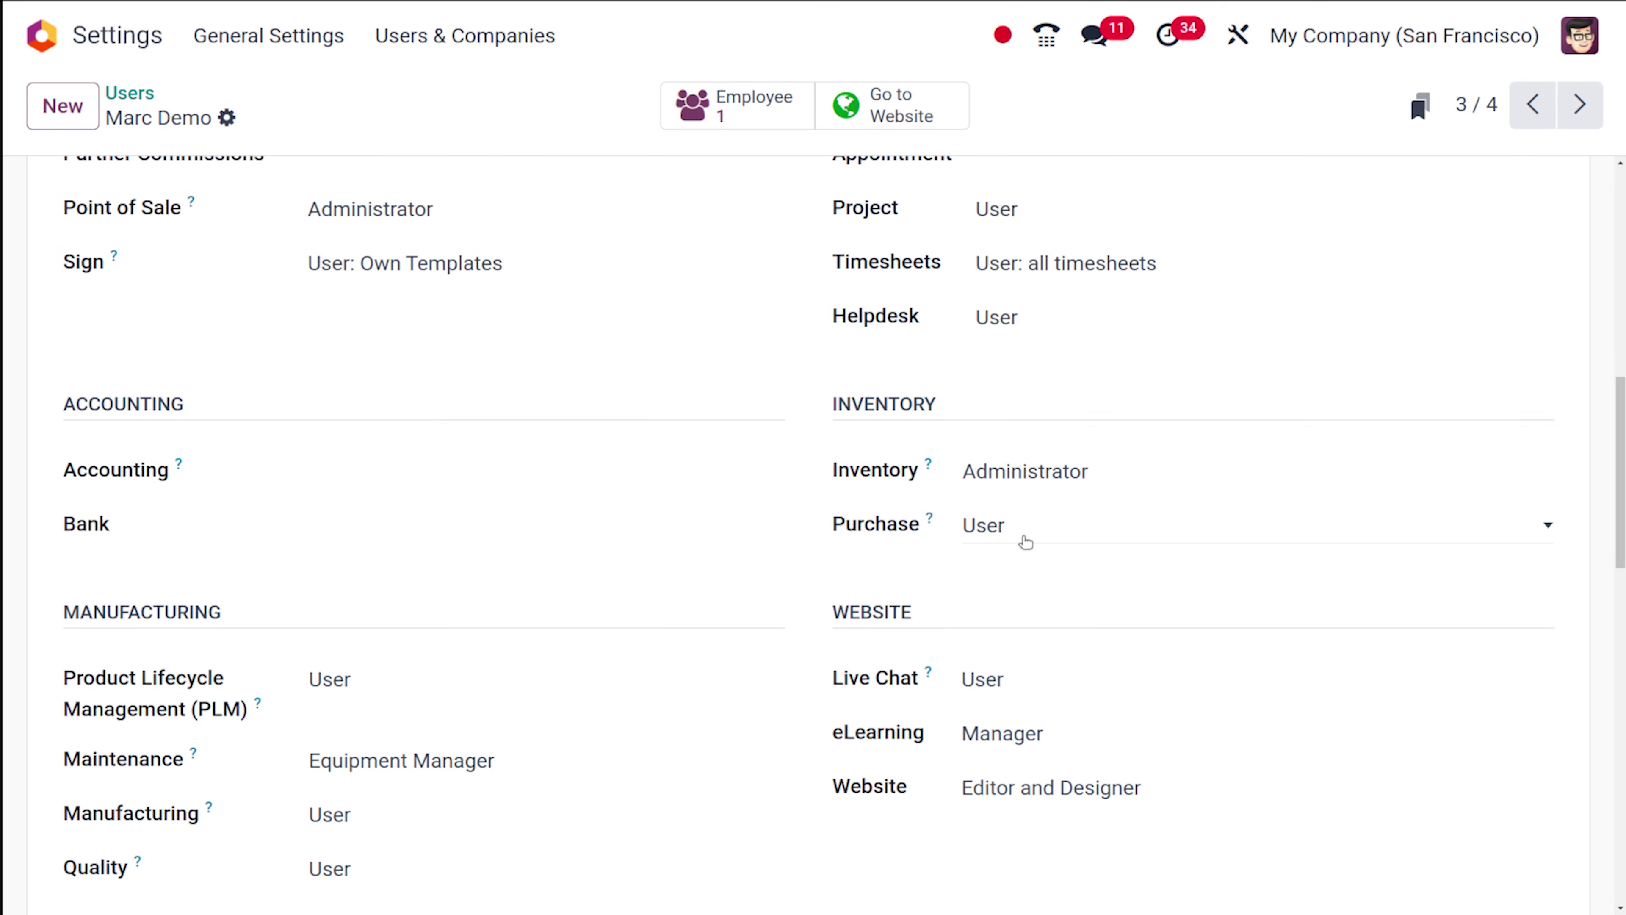
scroll(642, 454, "up", 15)
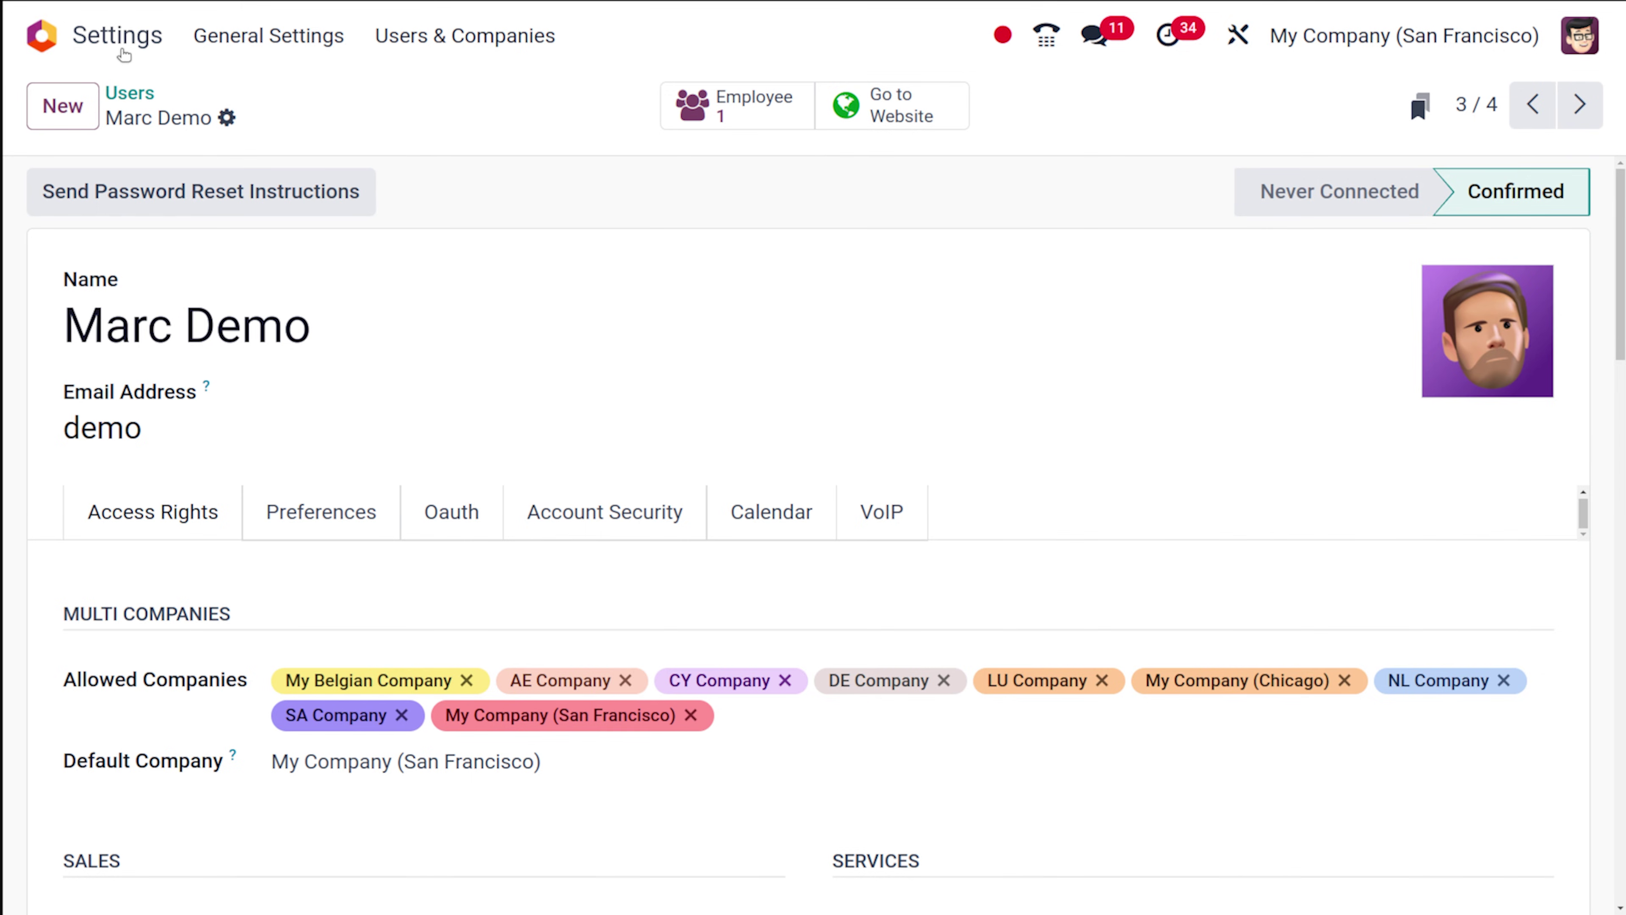
Sign out of the administrator session from the home screen.
left_click(41, 35)
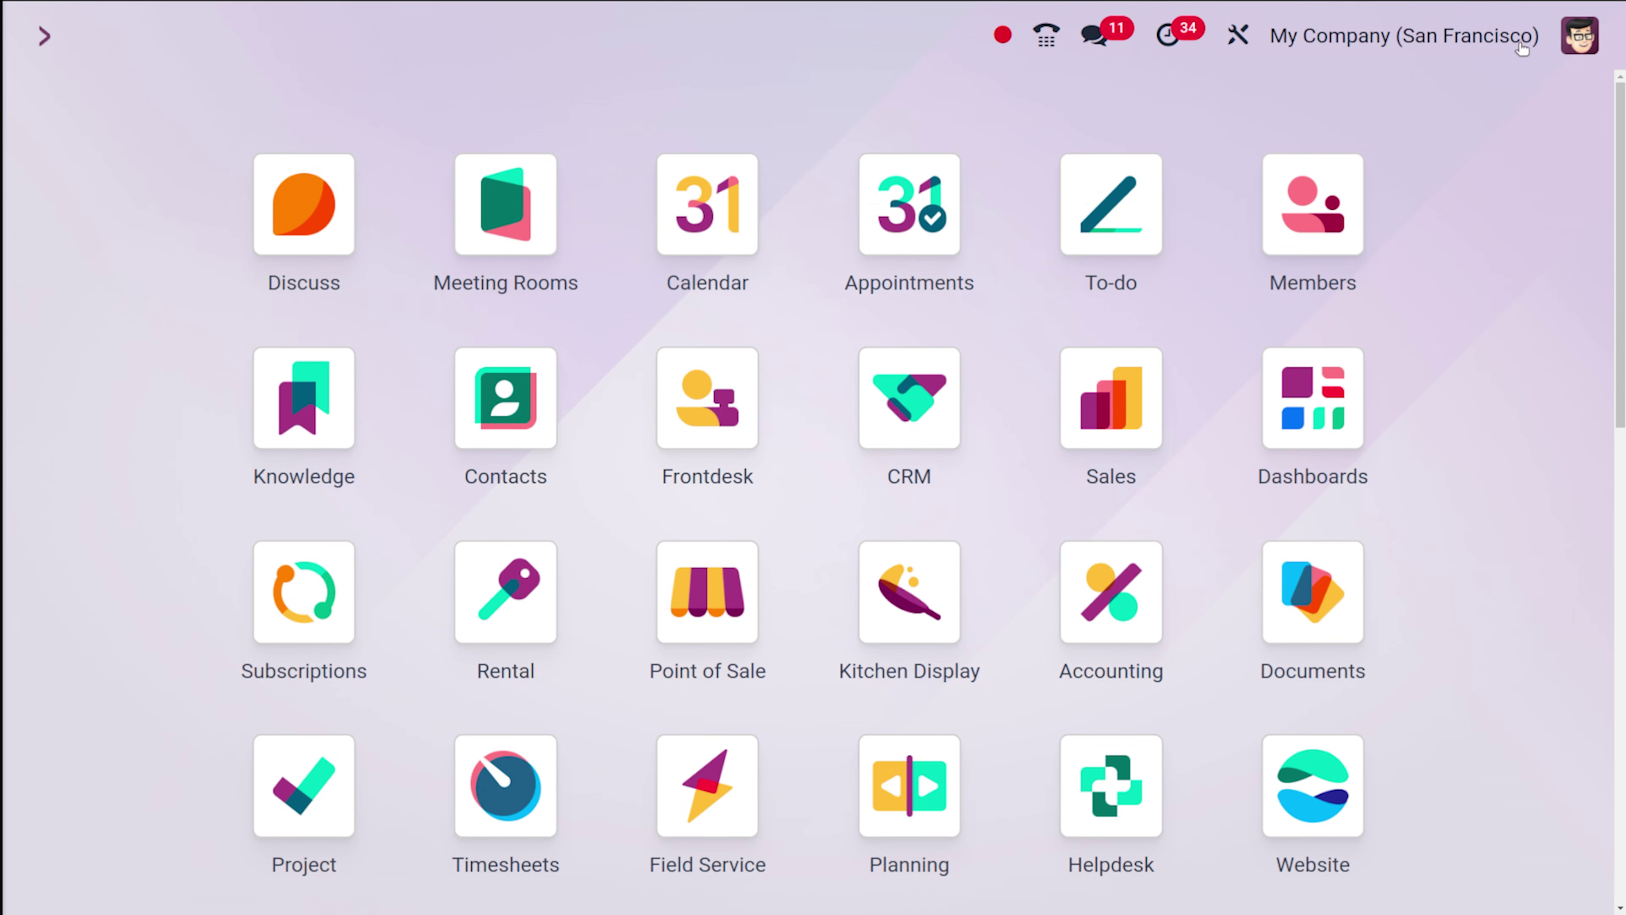
left_click(1566, 46)
left_click(1444, 448)
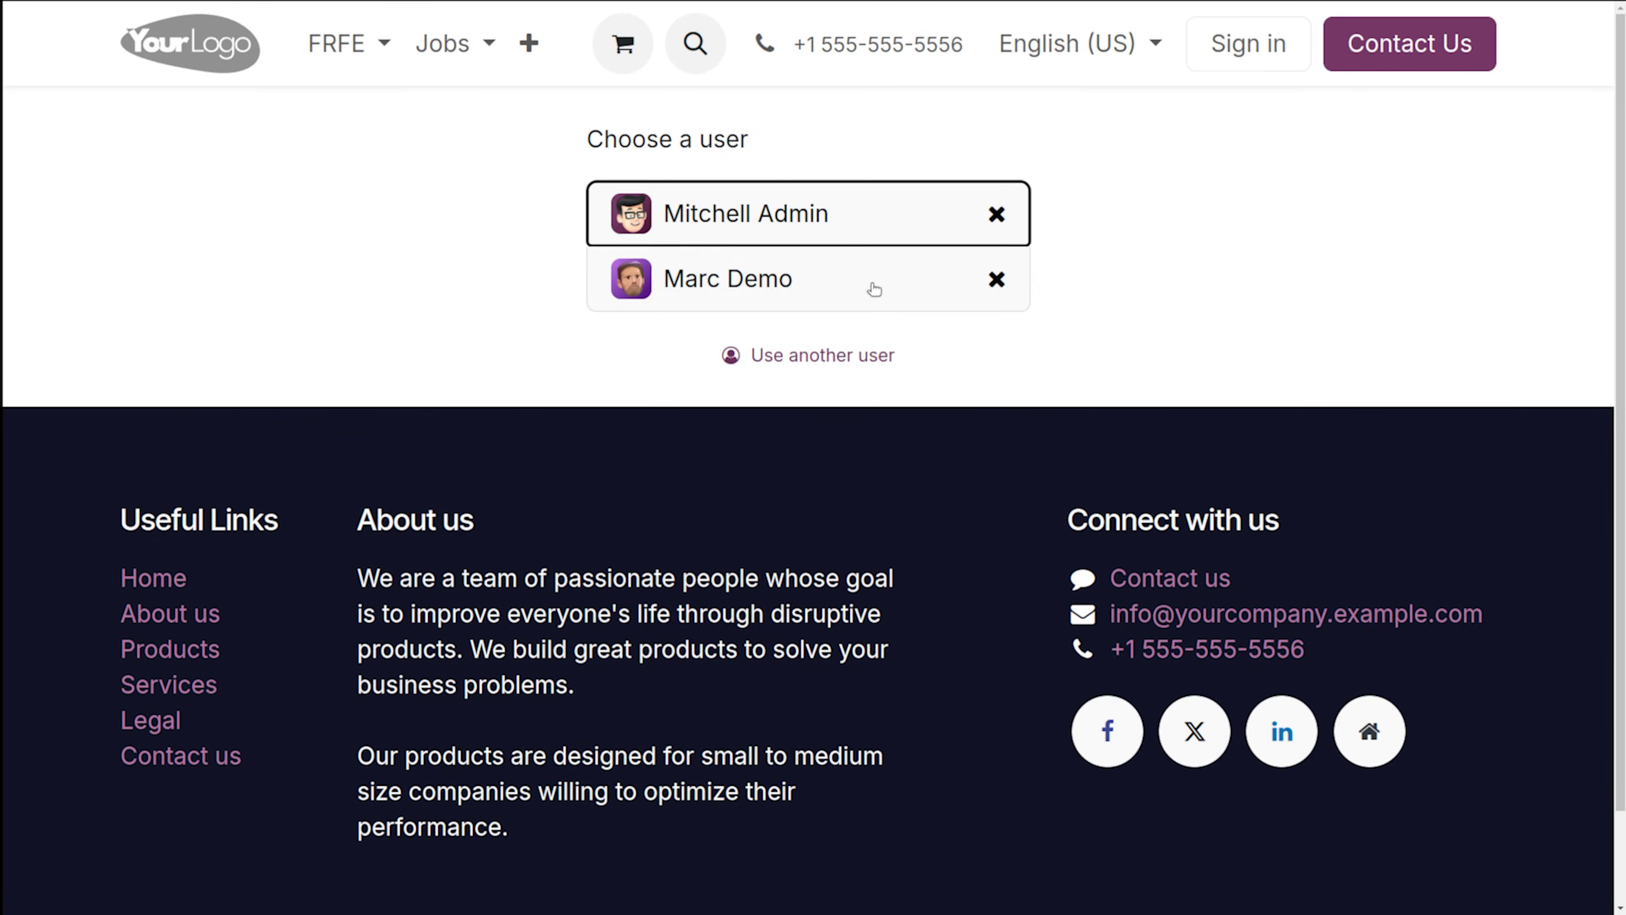
Log in as the demo user with its password, skip the browser's password prompts, and open Purchase.
left_click(875, 289)
type("demo")
key("Return")
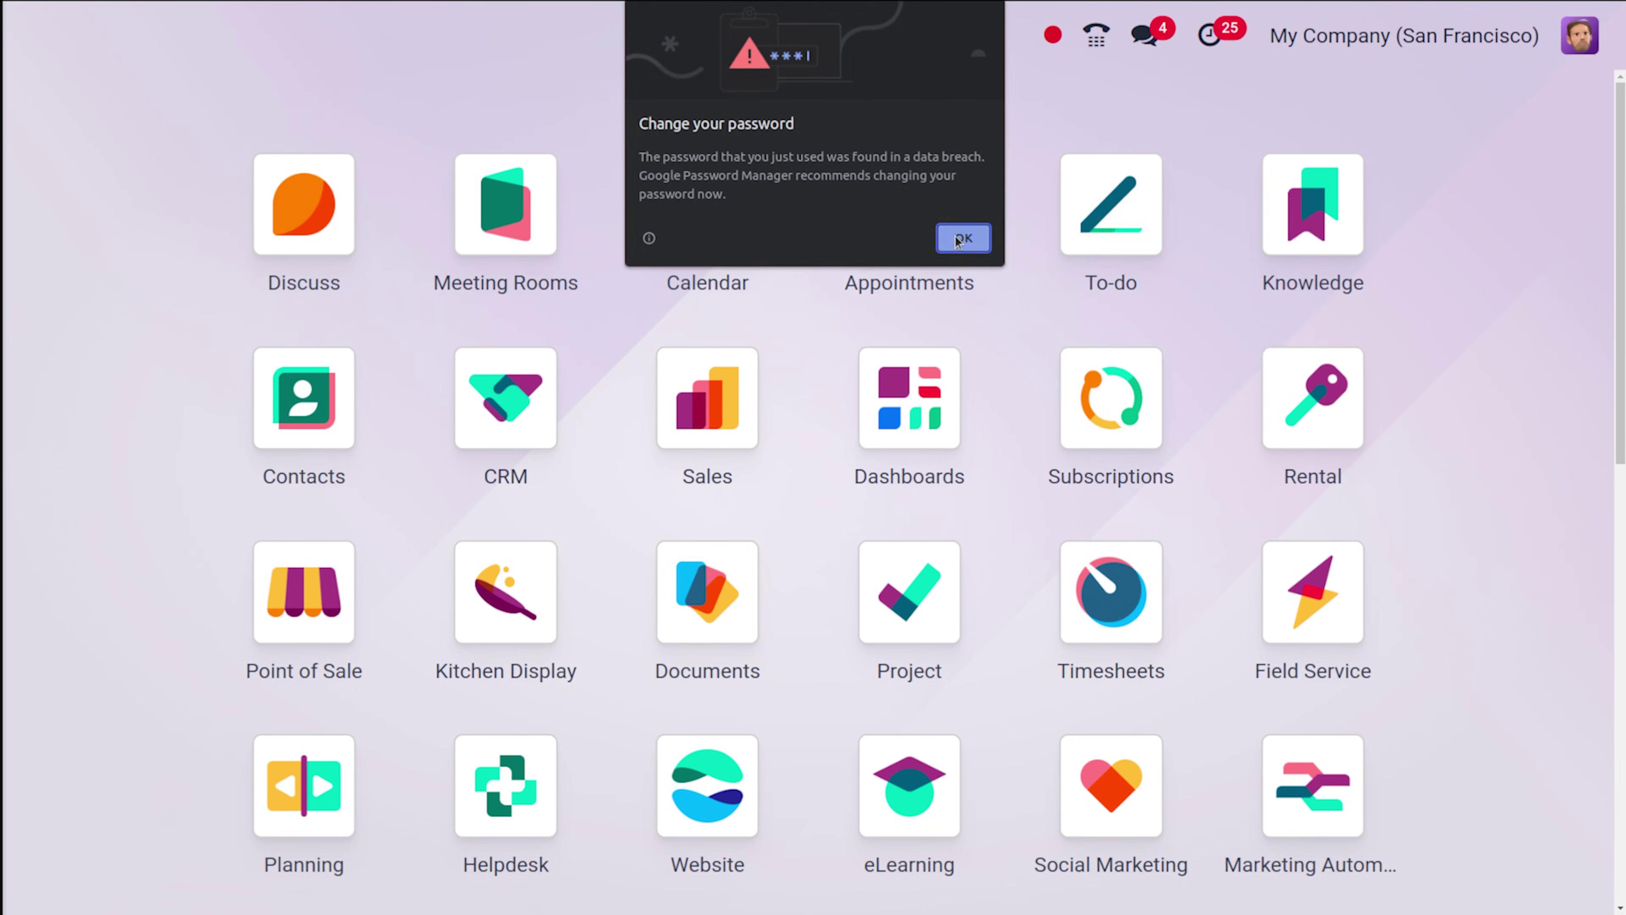
left_click(959, 237)
left_click(1213, 307)
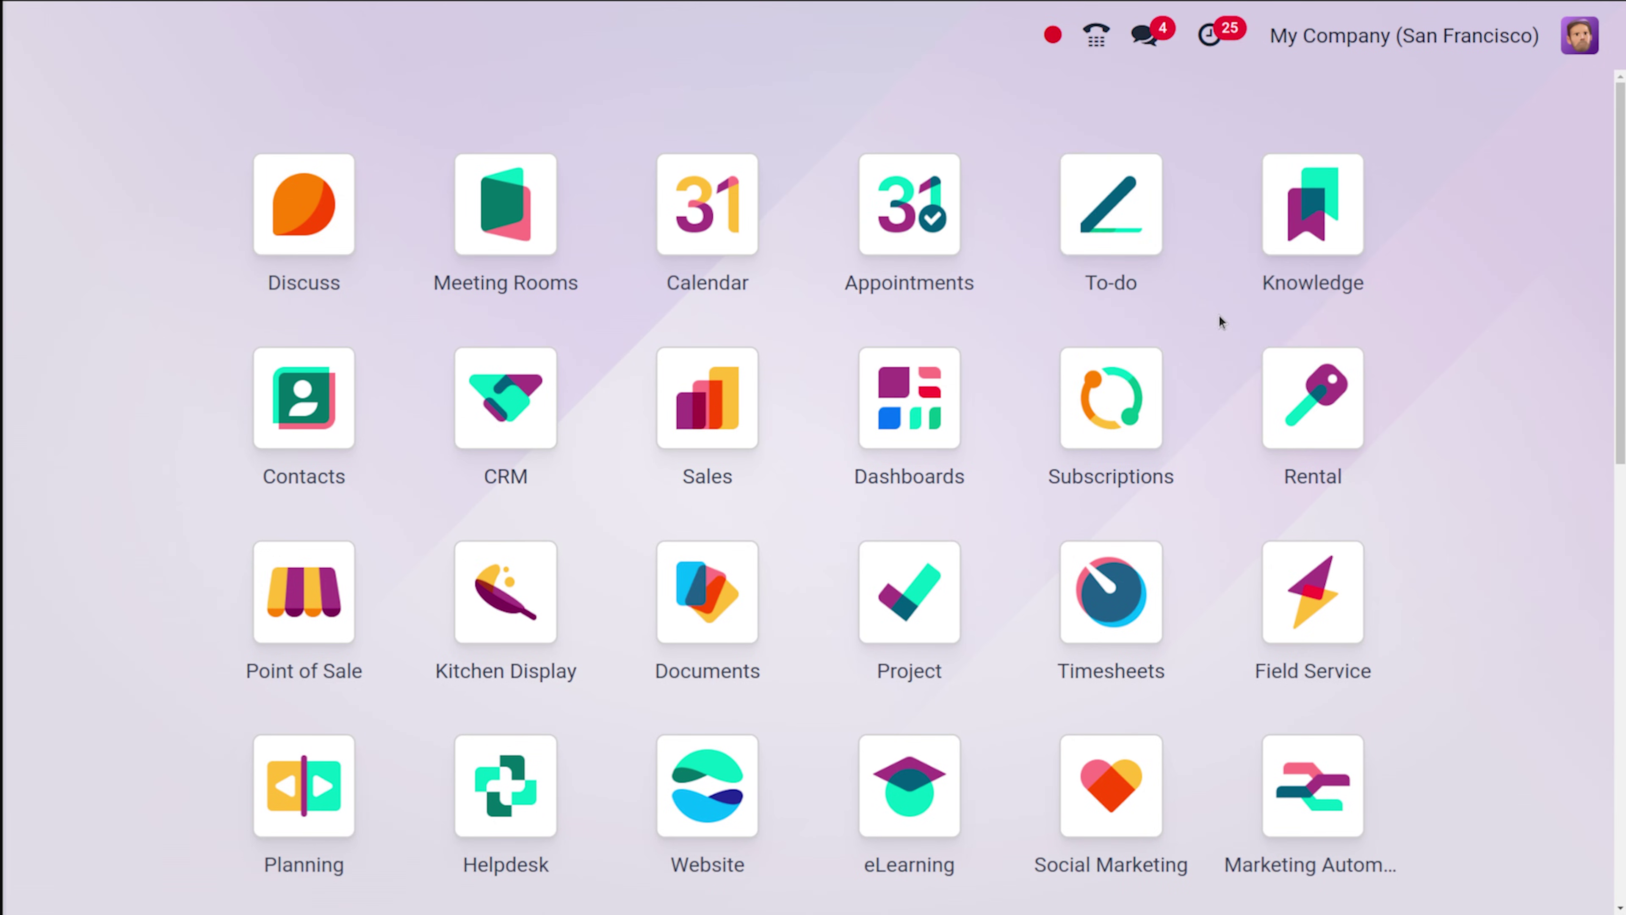
type("pu")
left_click(592, 311)
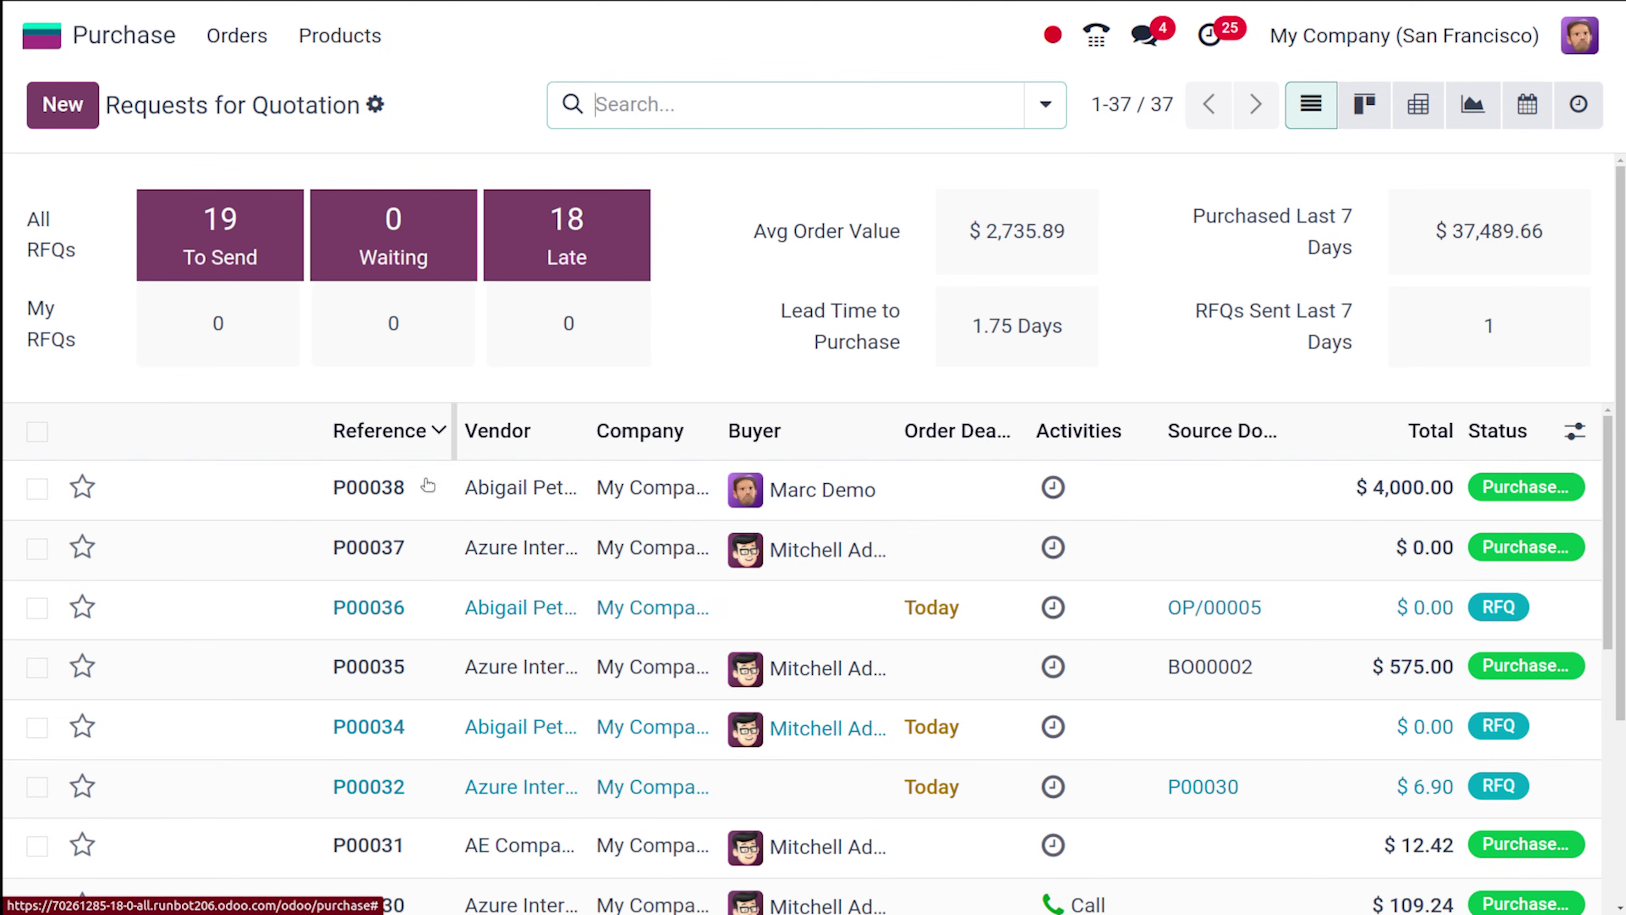
Open order P00038 to verify it is a confirmed Purchase Order with one receipt.
left_click(381, 514)
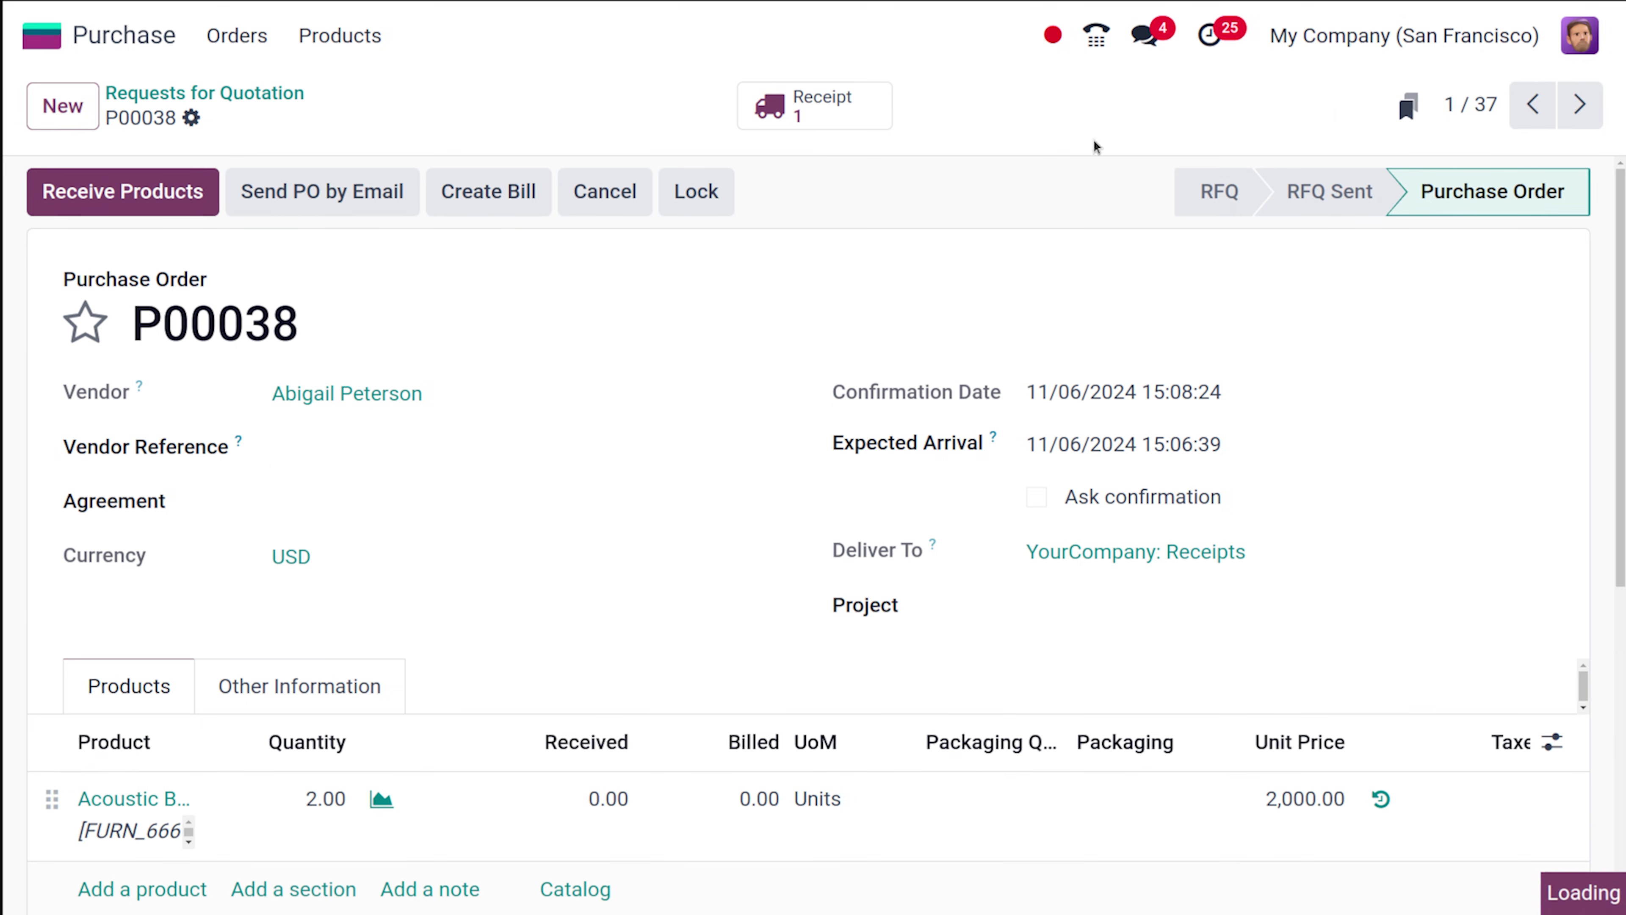